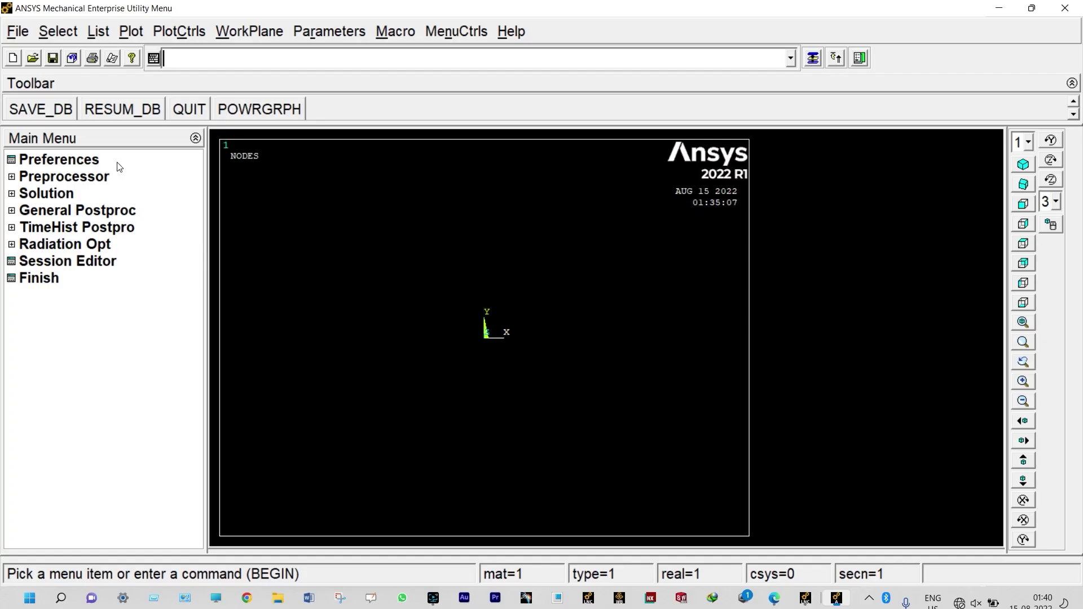
- Change the analysis title to FEA5 and replot the graphics window so it shows the title
{"action": "left_click", "coordinate": [23, 36]}
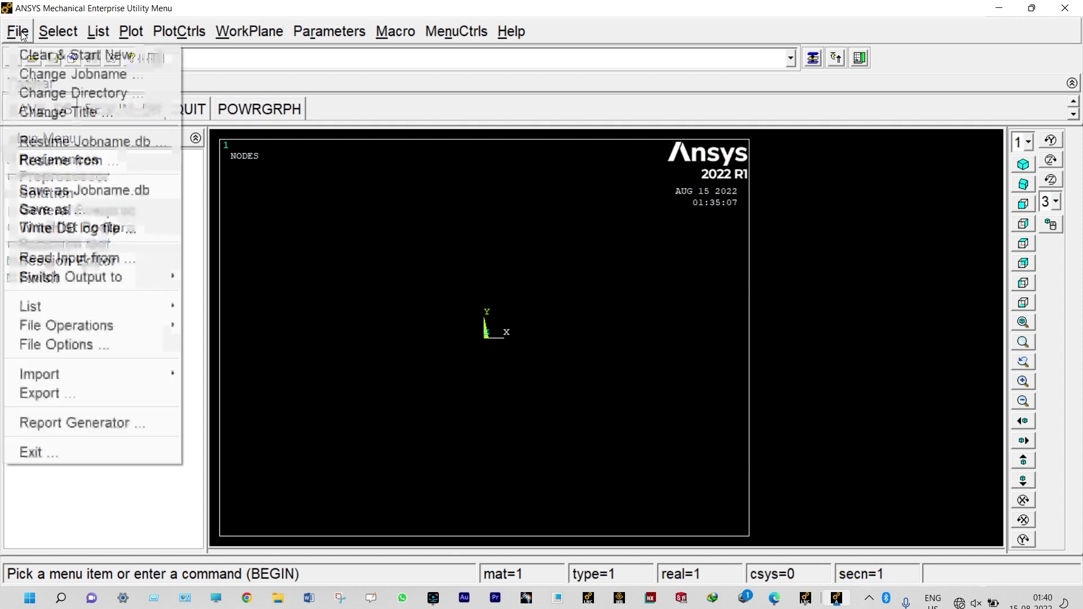
{"action": "left_click", "coordinate": [56, 110]}
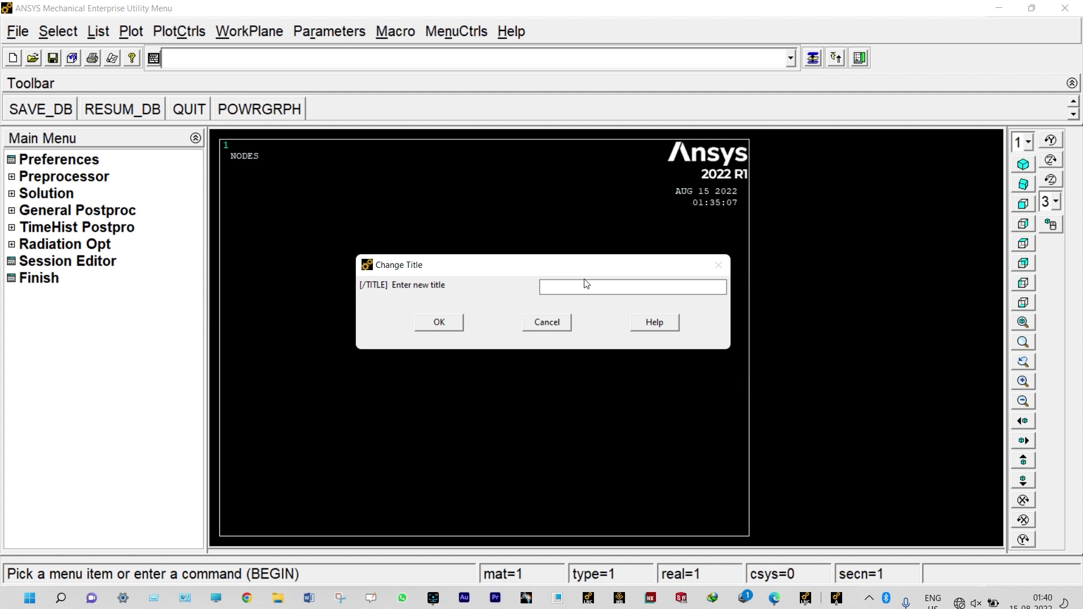
{"action": "type", "text": "Nodes"}
{"action": "left_click", "coordinate": [439, 322]}
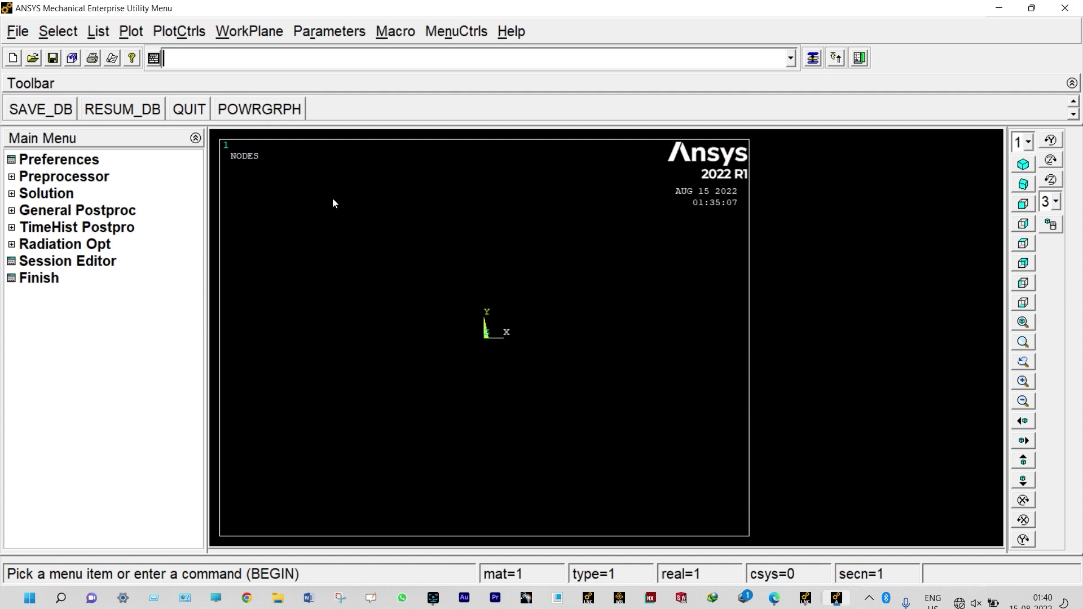
{"action": "left_click", "coordinate": [135, 34]}
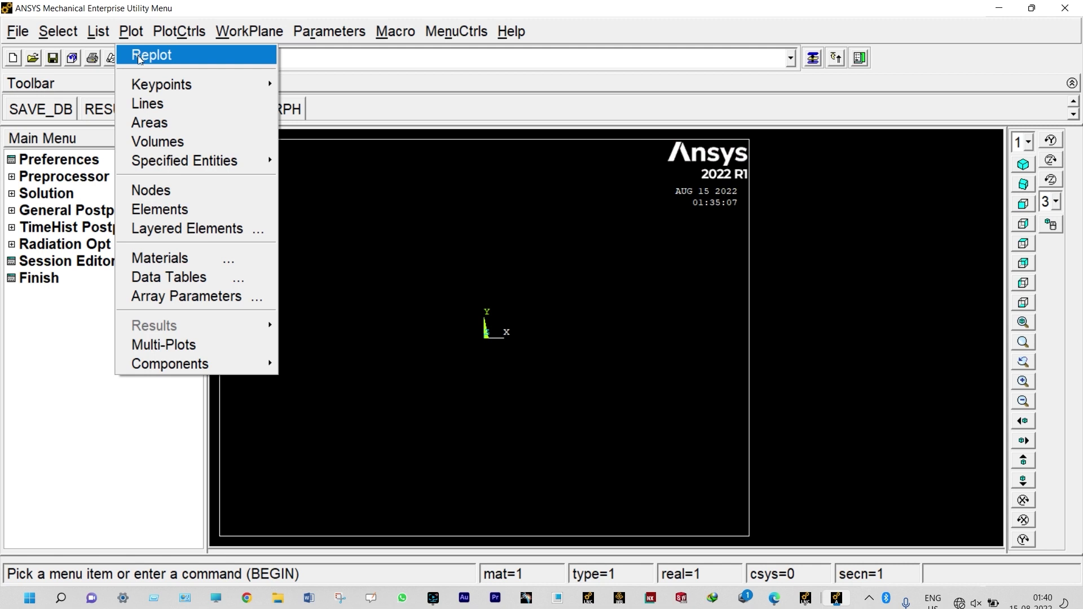
{"action": "left_click", "coordinate": [140, 57]}
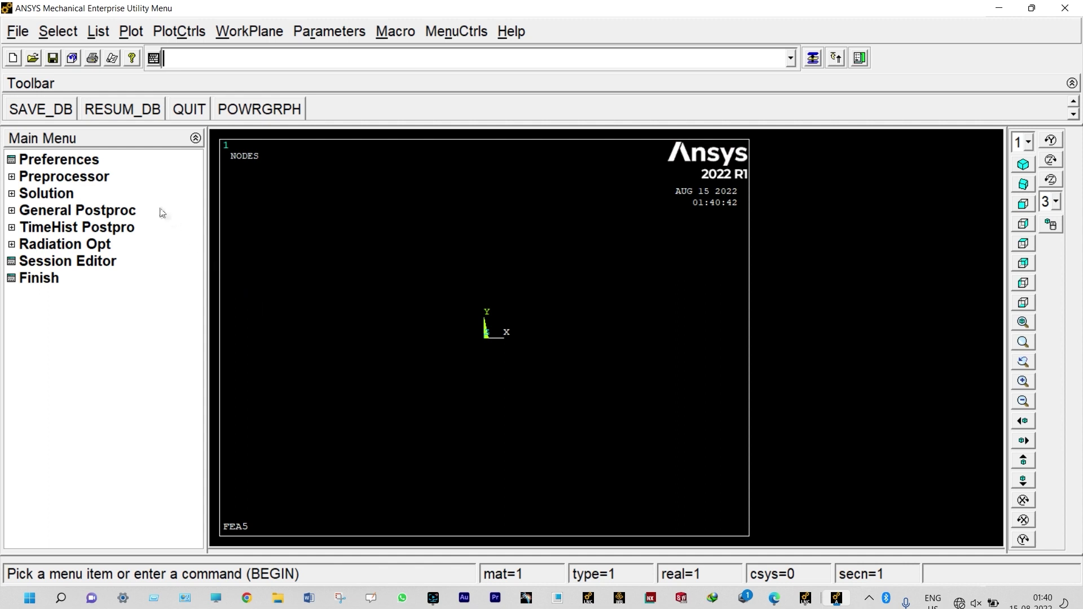
- Set the GUI filtering preferences to show only the Structural discipline
{"action": "left_click", "coordinate": [89, 164]}
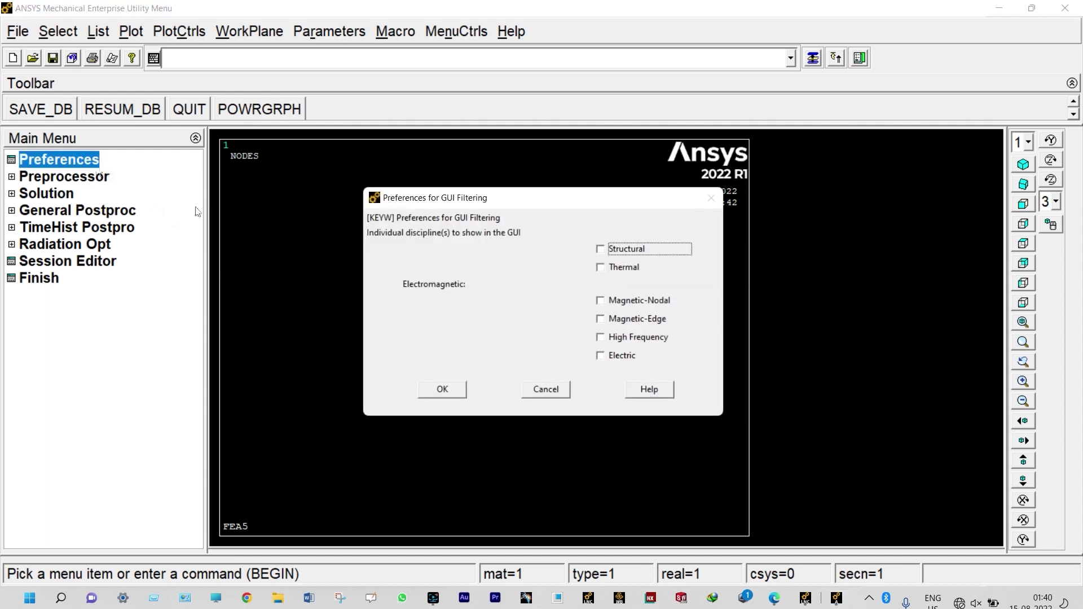
{"action": "left_click", "coordinate": [600, 249]}
{"action": "left_click", "coordinate": [442, 389]}
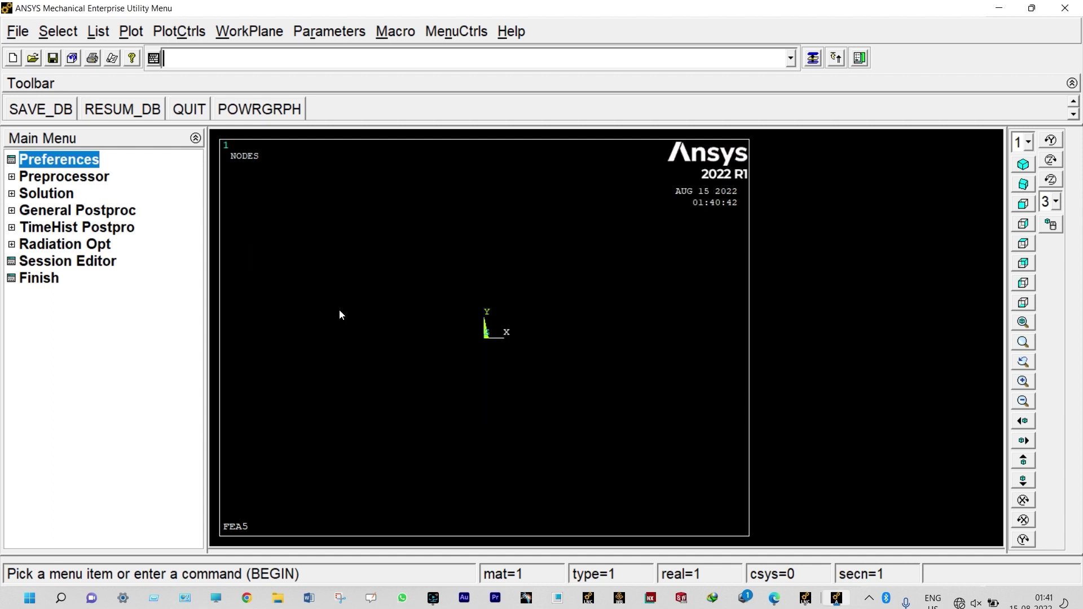
- Add the structural beam element BEAM188 as element type 1 in the preprocessor
{"action": "left_click", "coordinate": [23, 178]}
{"action": "left_click", "coordinate": [64, 195]}
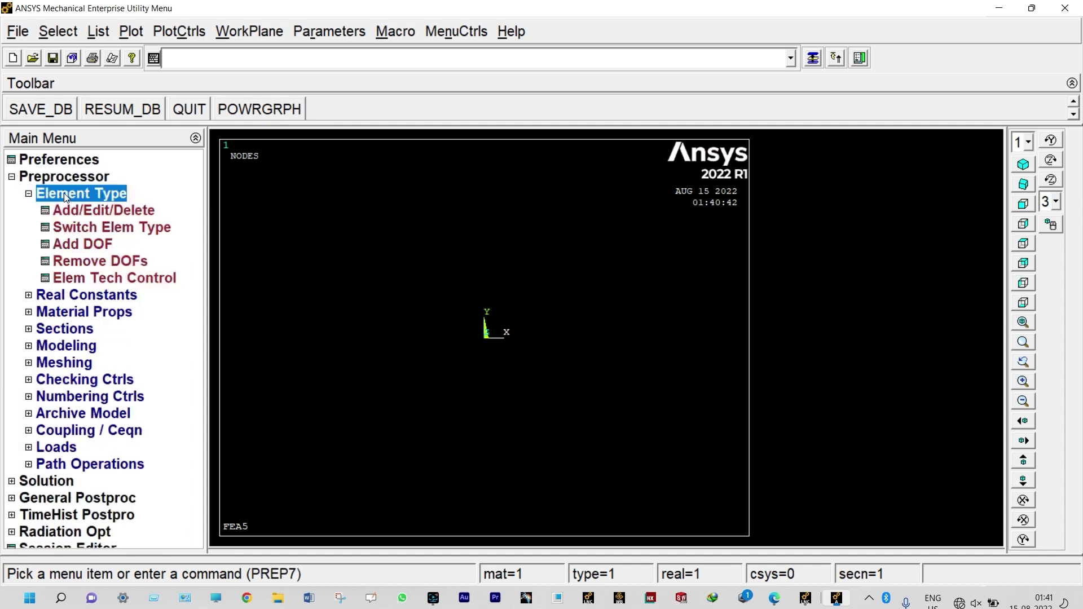
{"action": "left_click", "coordinate": [89, 211]}
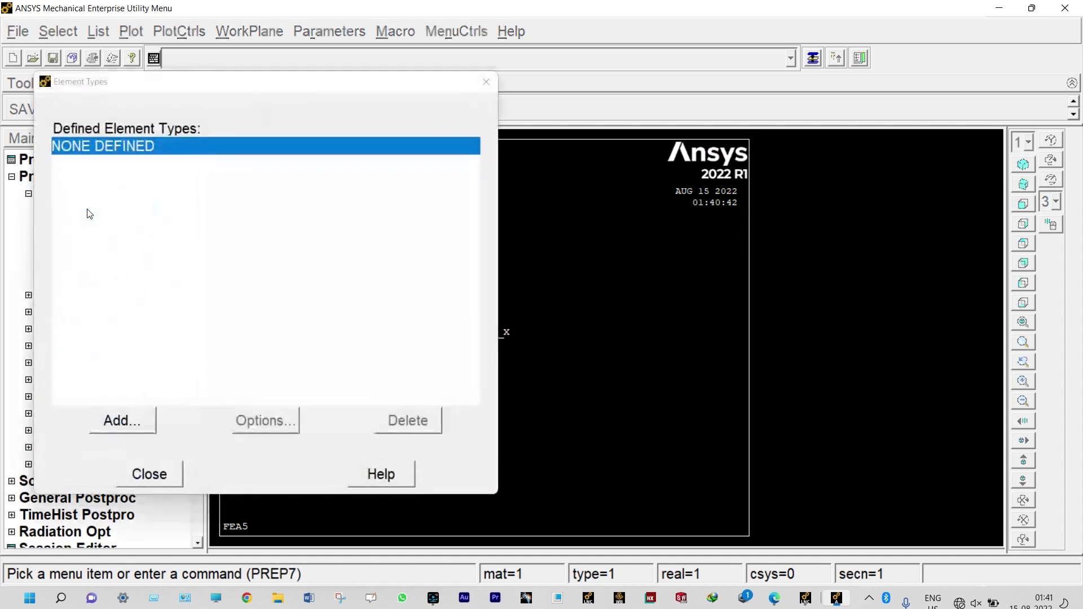
{"action": "left_click", "coordinate": [129, 414]}
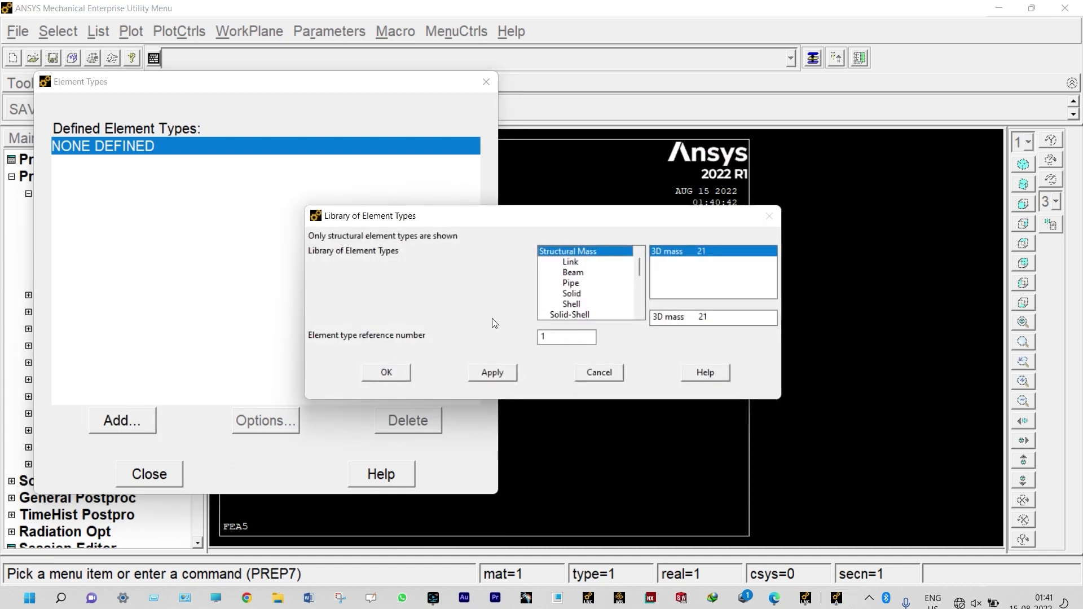
{"action": "left_click", "coordinate": [571, 275]}
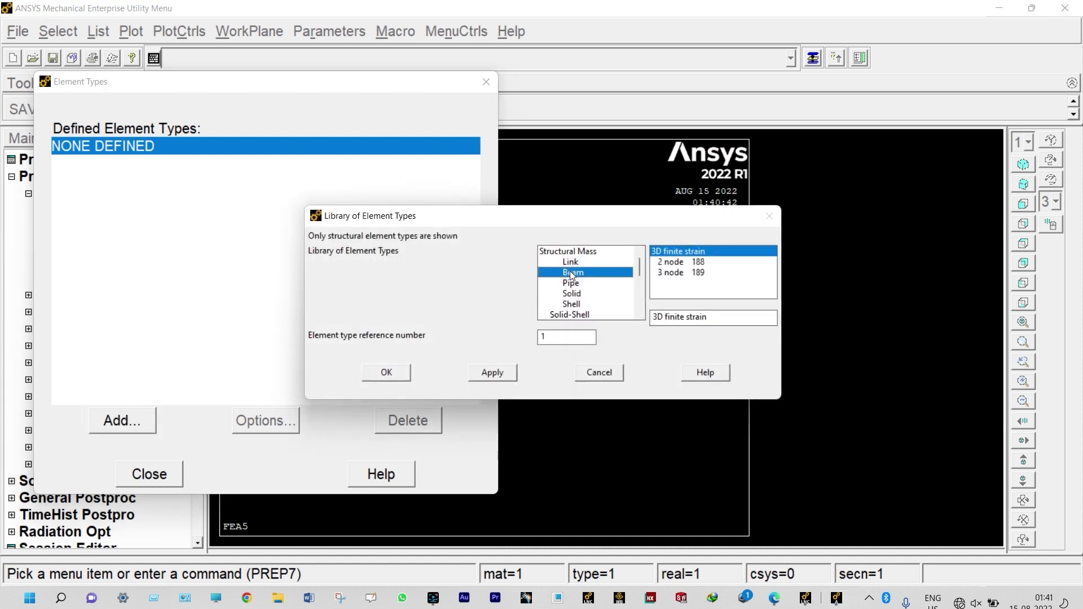
{"action": "left_click", "coordinate": [388, 372]}
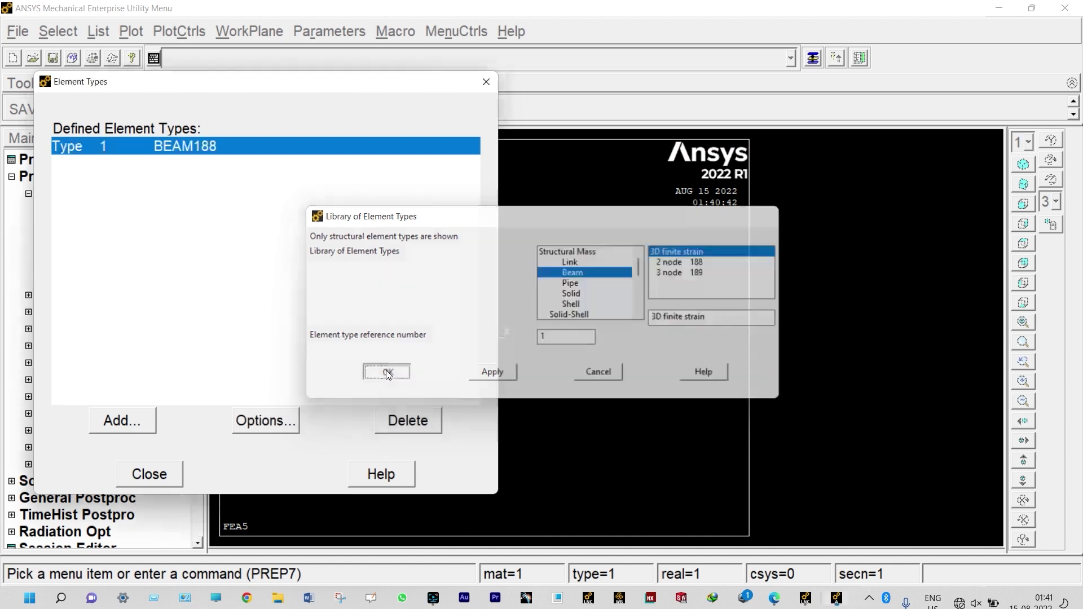
{"action": "left_click", "coordinate": [148, 473]}
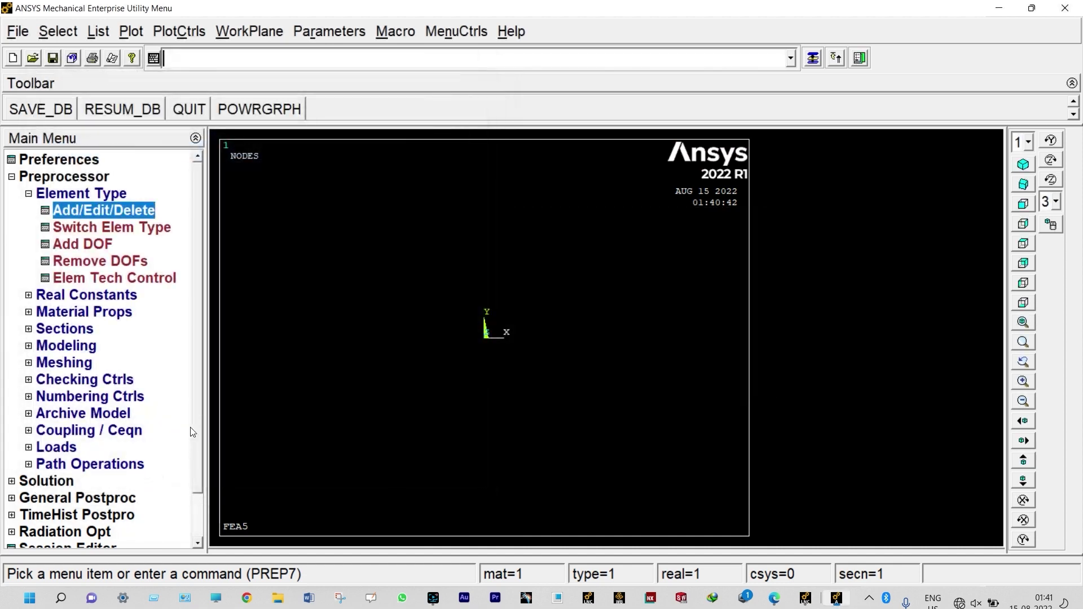
{"action": "left_click", "coordinate": [25, 177]}
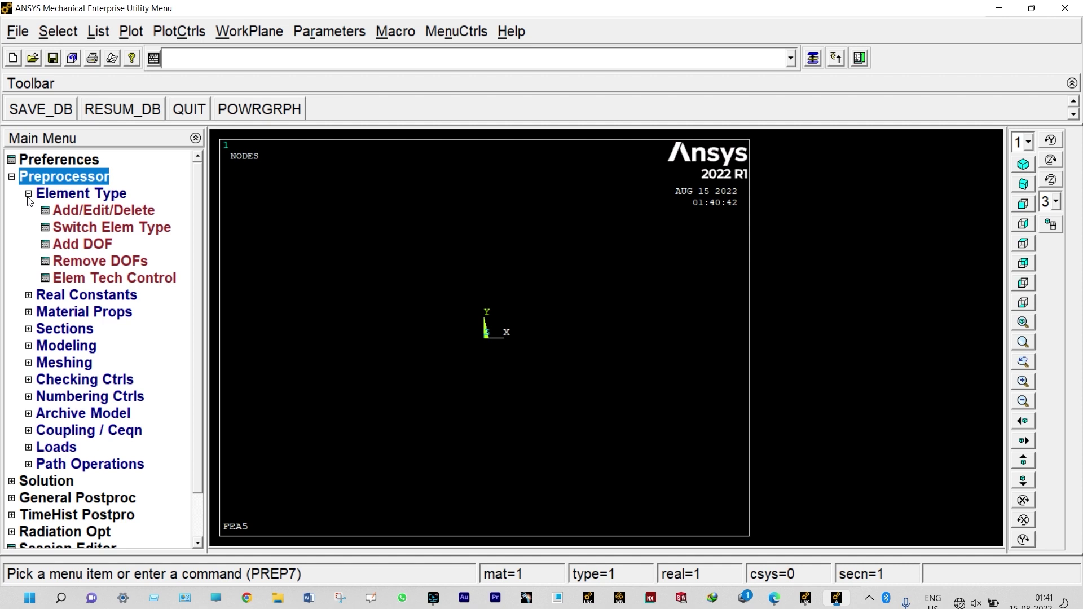
{"action": "left_click", "coordinate": [28, 195]}
- Define a linear elastic isotropic material model for material 1 with EX 2.068E11 and PRXY 0.3
{"action": "left_click", "coordinate": [45, 227]}
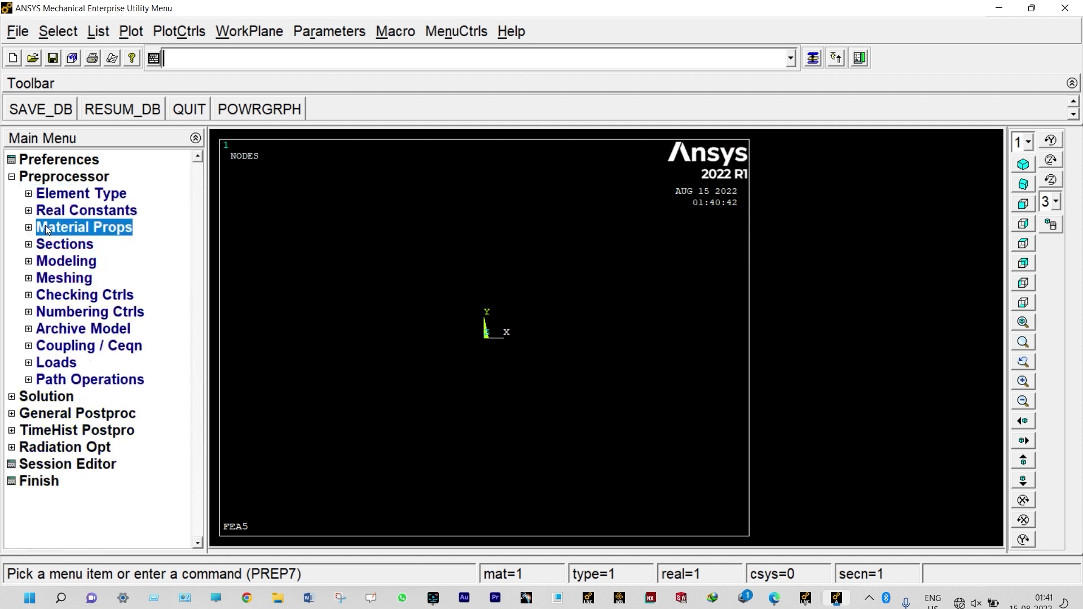
{"action": "double_click", "coordinate": [89, 296]}
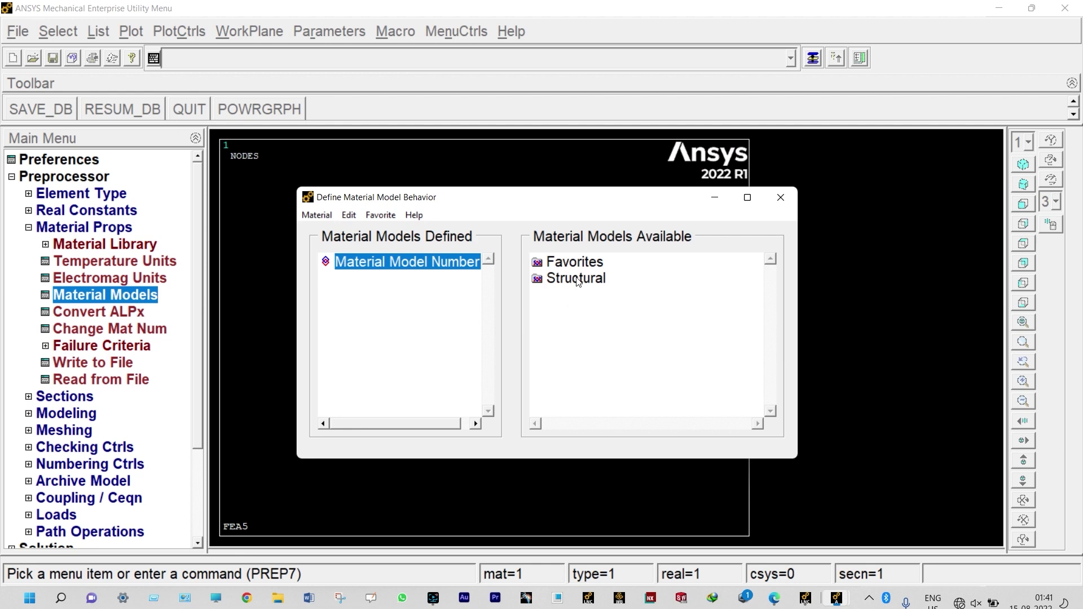
{"action": "double_click", "coordinate": [580, 280]}
{"action": "double_click", "coordinate": [586, 294]}
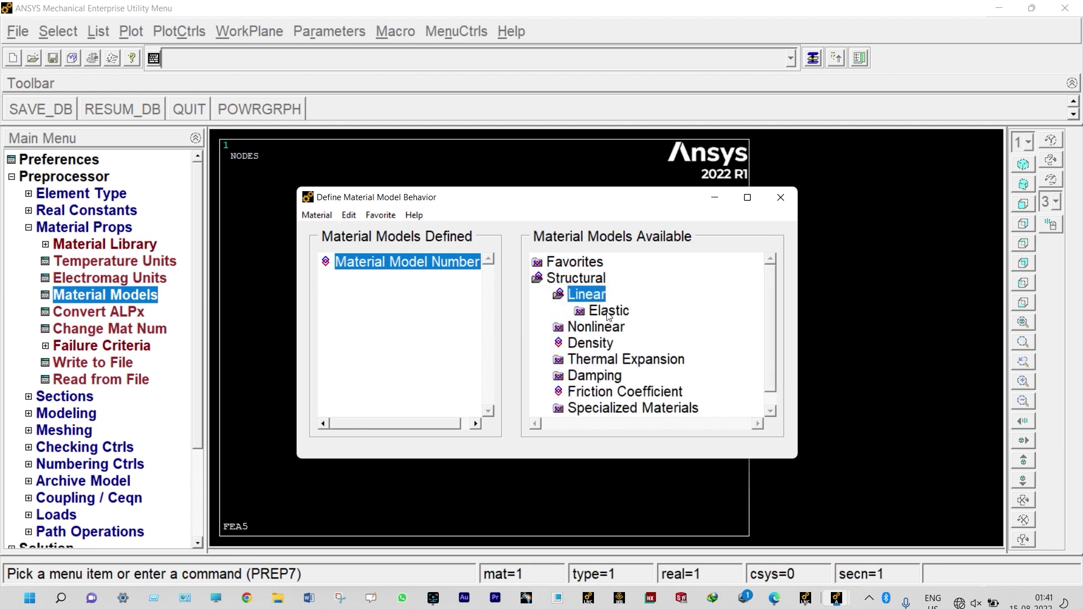
{"action": "double_click", "coordinate": [610, 311]}
{"action": "double_click", "coordinate": [622, 327]}
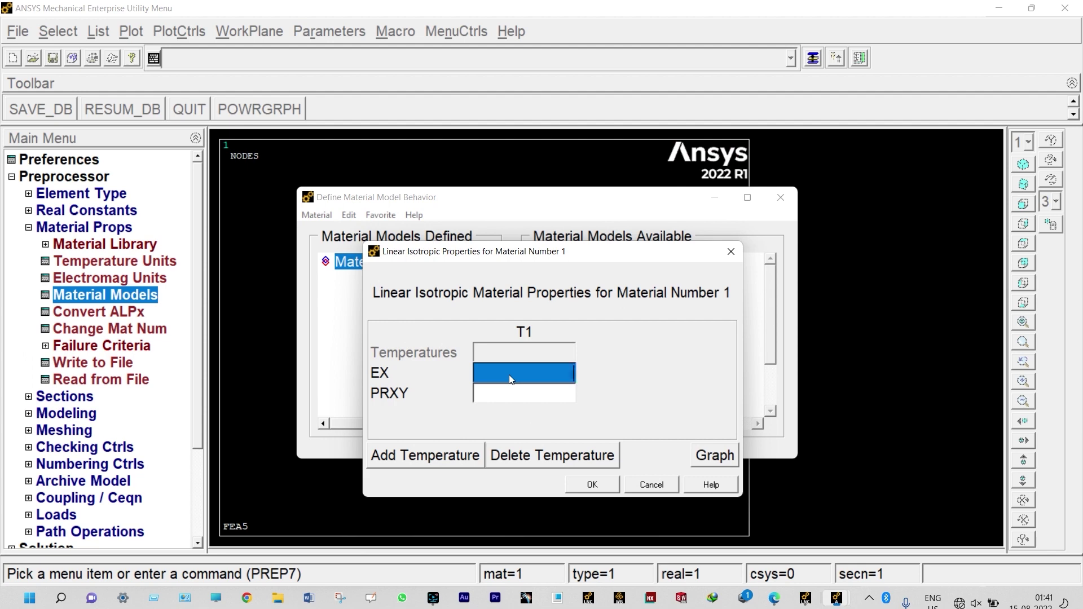
{"action": "type", "text": "2"}
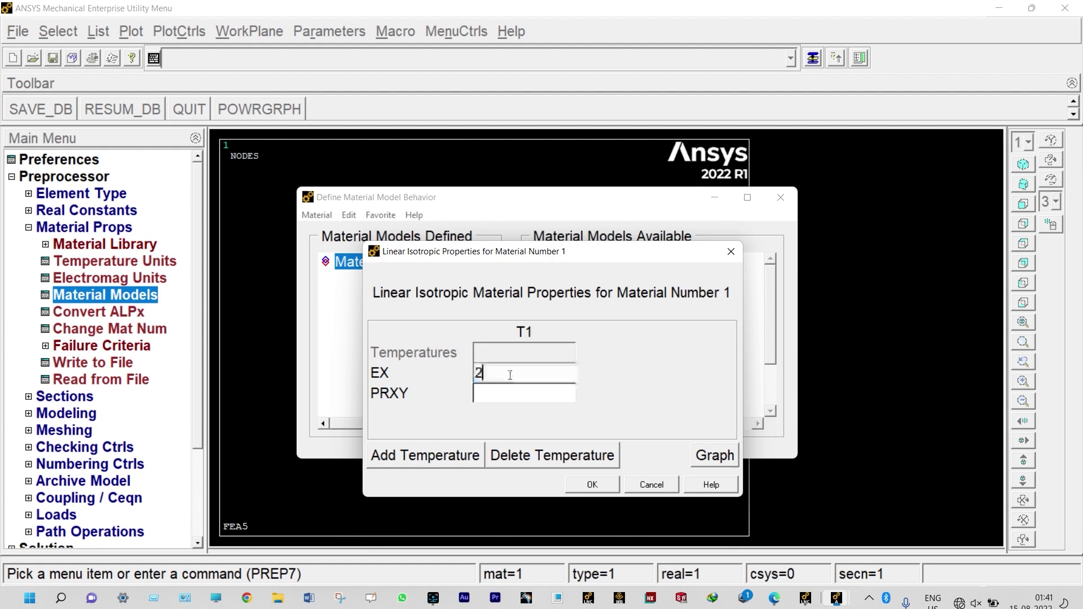
{"action": "type", "text": ".068E11"}
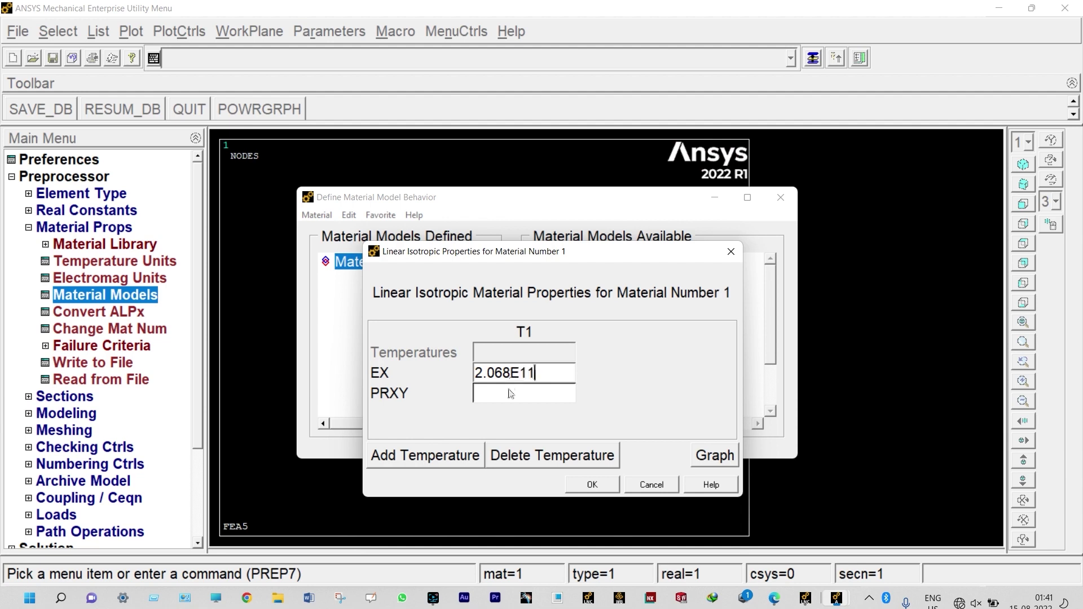
{"action": "left_click", "coordinate": [508, 391]}
{"action": "type", "text": "0"}
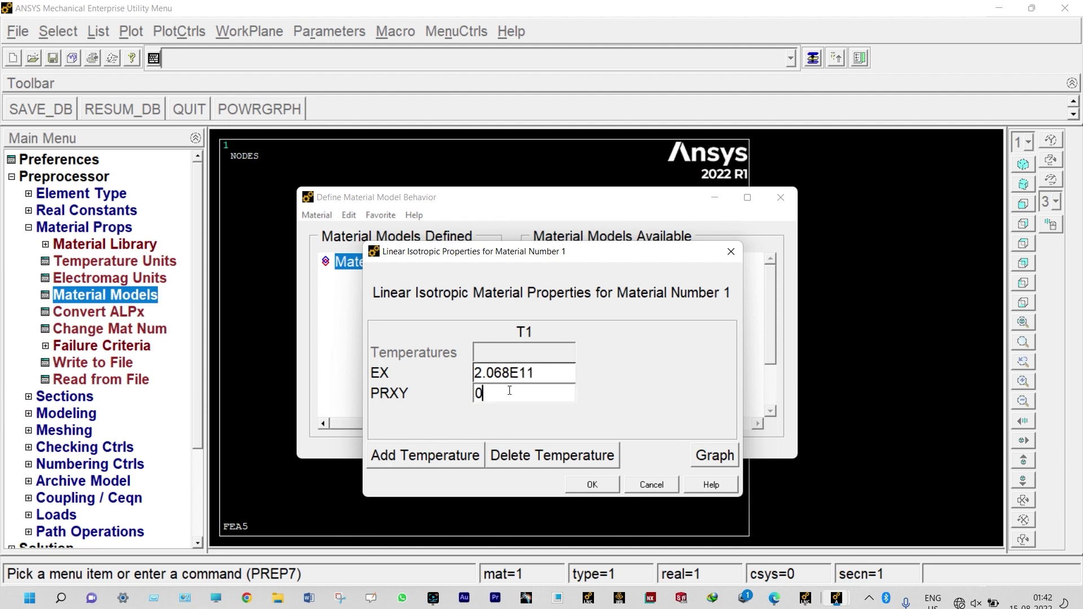
{"action": "type", "text": ".3"}
{"action": "left_click", "coordinate": [587, 484]}
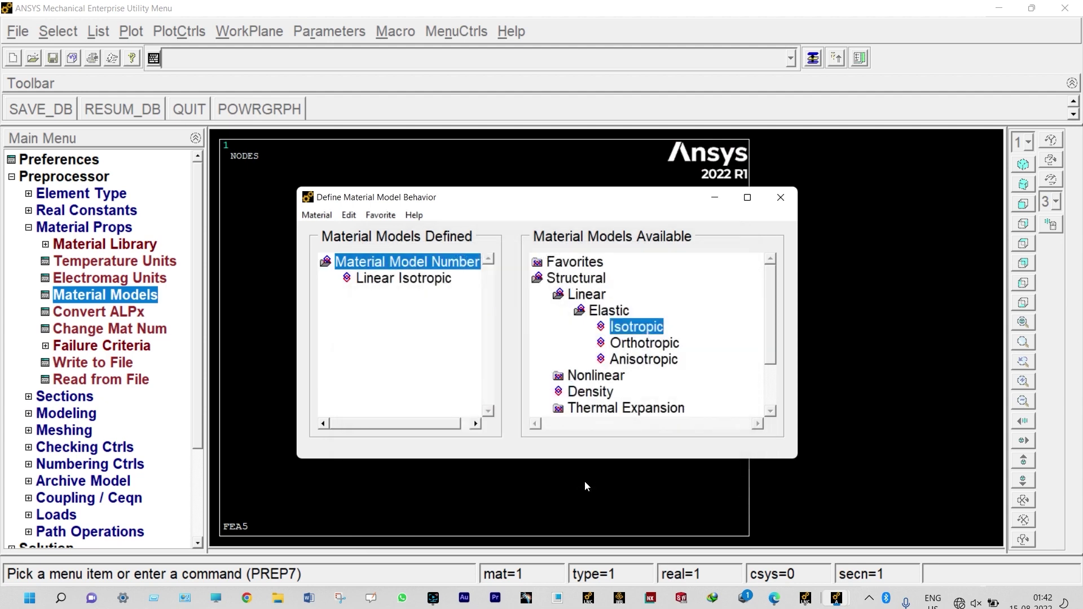
- Set the density of material 1 to 7830 and finish the material definition
{"action": "double_click", "coordinate": [575, 391]}
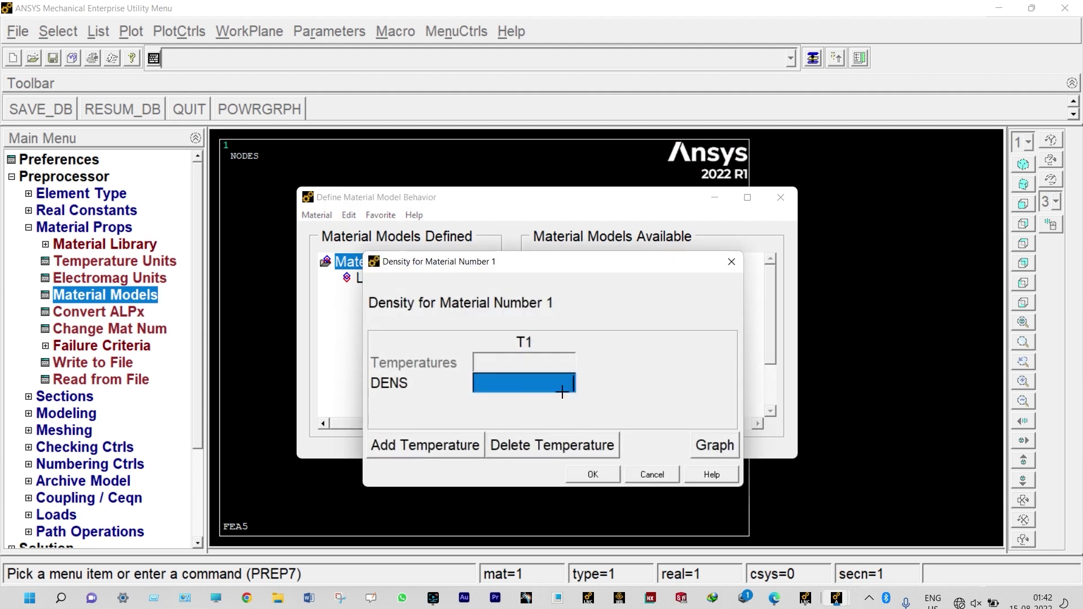
{"action": "type", "text": "78"}
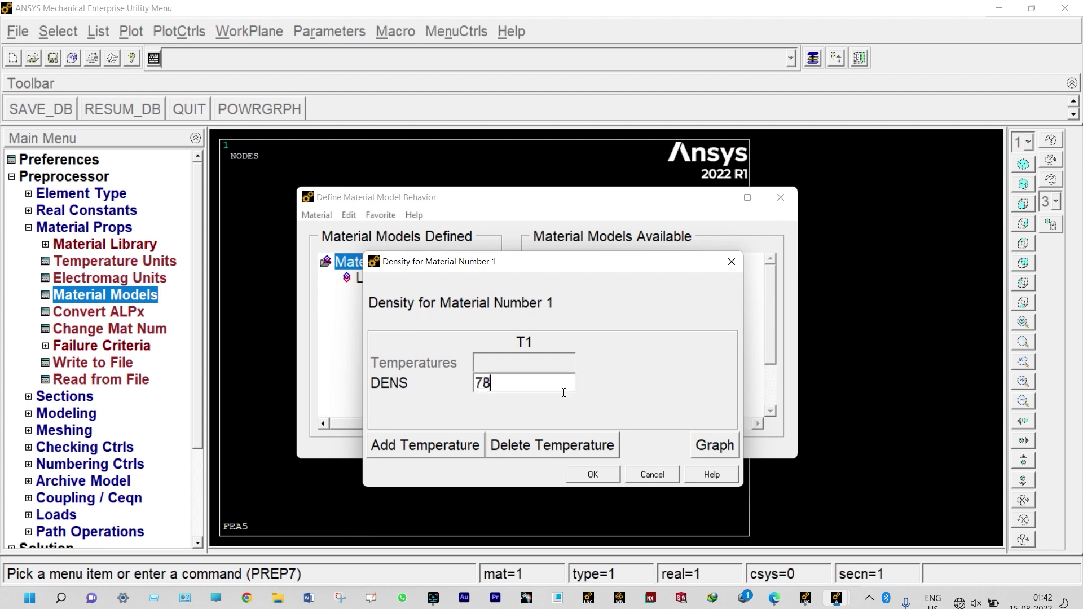
{"action": "type", "text": "30"}
{"action": "left_click", "coordinate": [577, 475]}
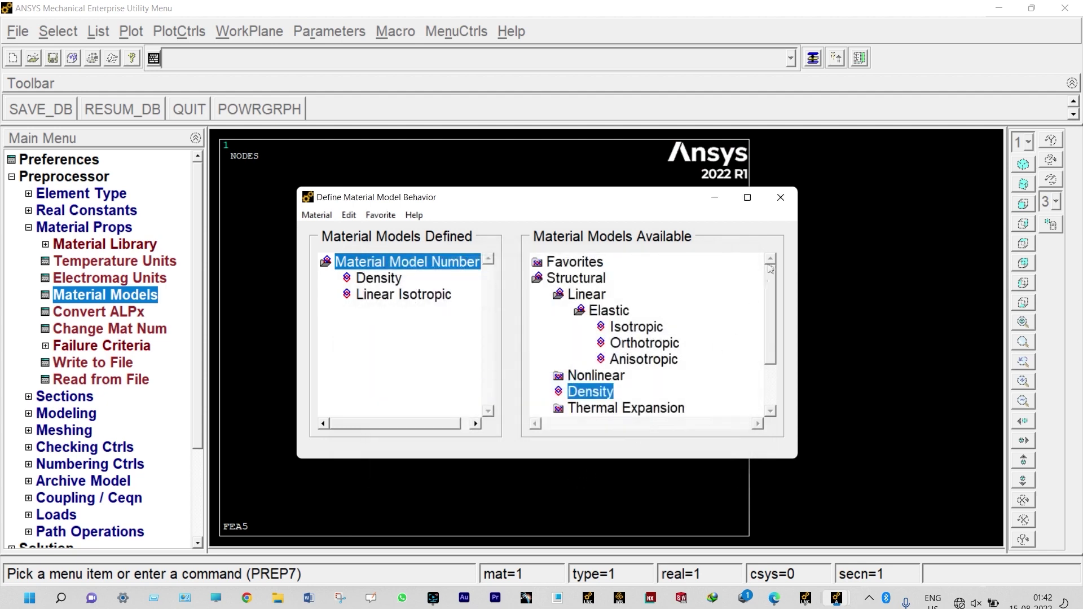
{"action": "left_click", "coordinate": [781, 197]}
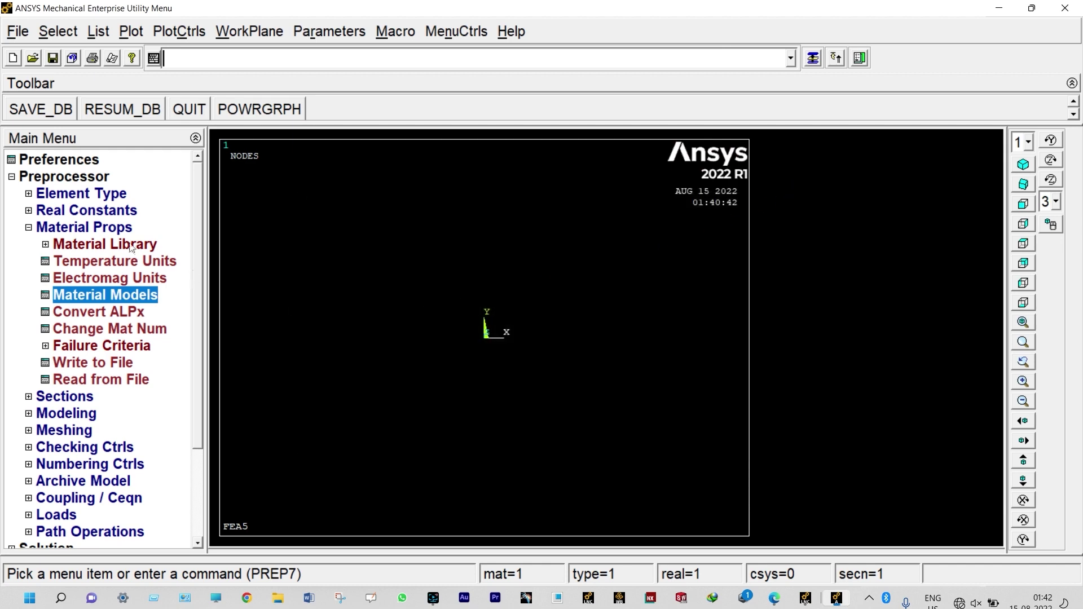
{"action": "left_click", "coordinate": [46, 232]}
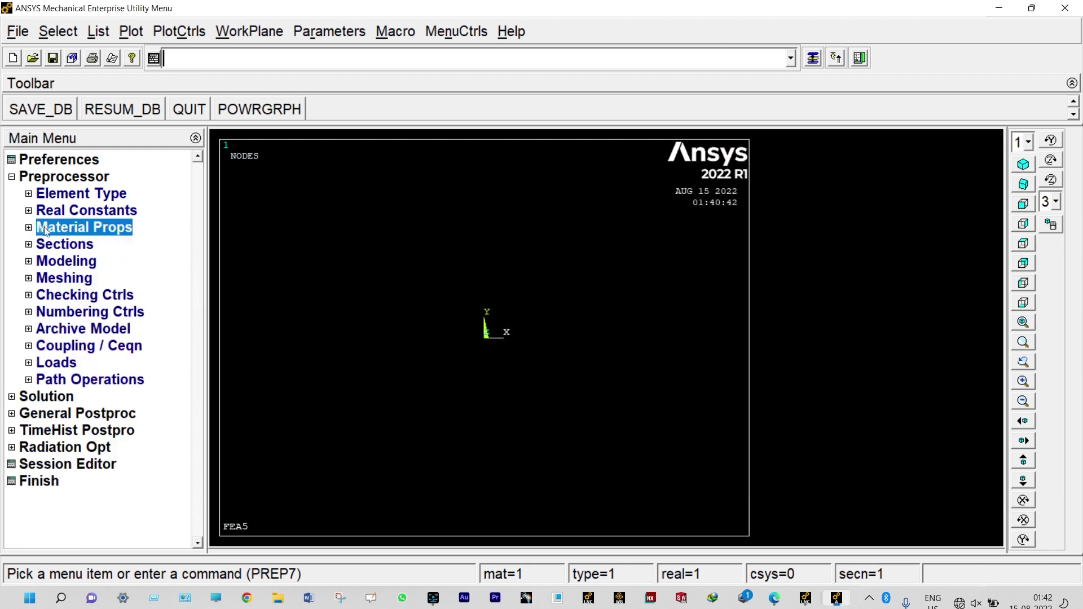
- Create a rectangular common beam section with ID 1, named SMALL, with B 0.02 and H 0.01
{"action": "left_click", "coordinate": [60, 244]}
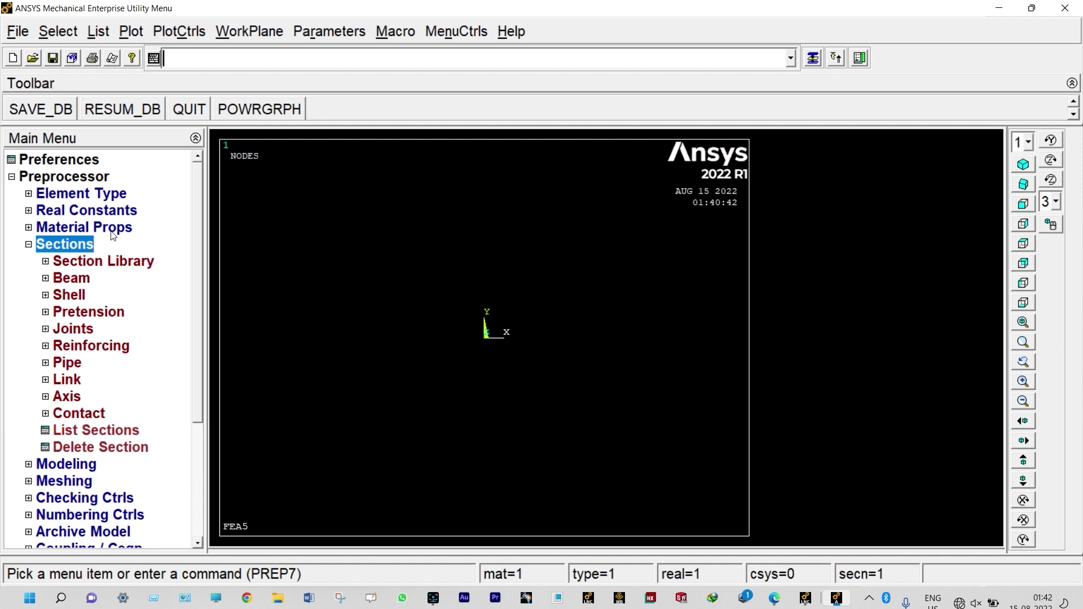
{"action": "left_click", "coordinate": [73, 279]}
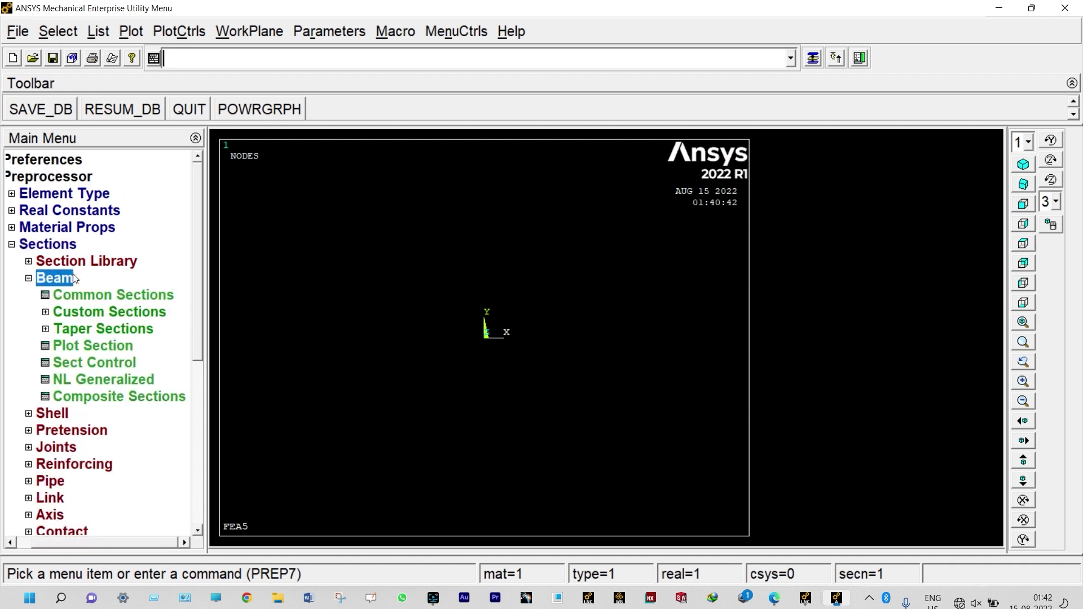
{"action": "left_click", "coordinate": [90, 297]}
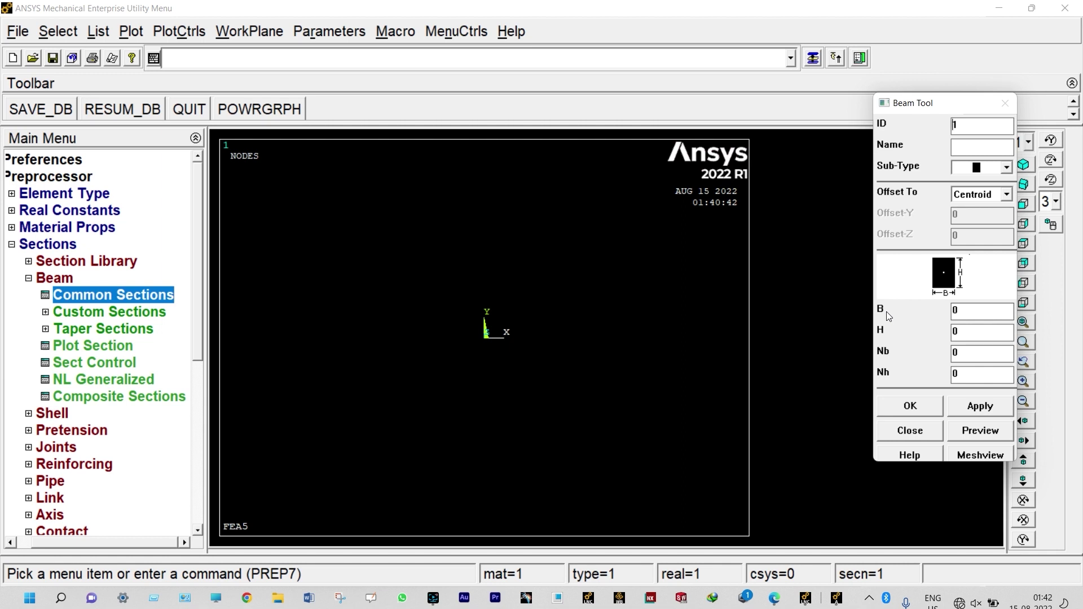
{"action": "left_click", "coordinate": [959, 146]}
{"action": "type", "text": "S"}
{"action": "type", "text": "MALL"}
{"action": "type", "text": ".02"}
{"action": "type", "text": ".01"}
{"action": "left_click", "coordinate": [973, 411]}
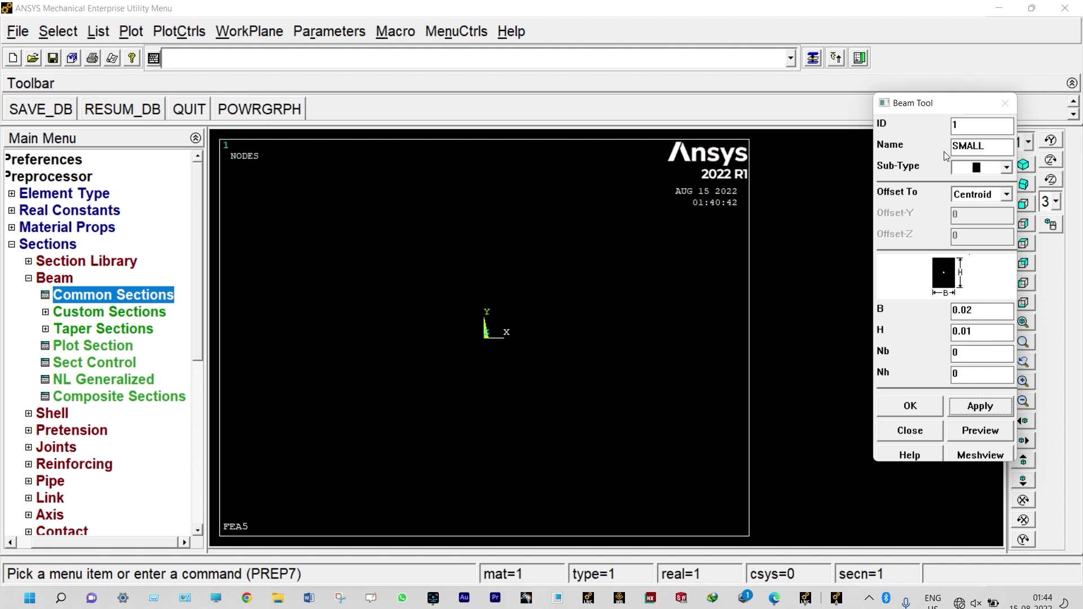
- Create a second rectangular beam section with ID 2, named BIG, with B 0.02 and H 0.02
{"action": "left_click", "coordinate": [964, 124]}
{"action": "key", "text": "BackSpace"}
{"action": "type", "text": "2"}
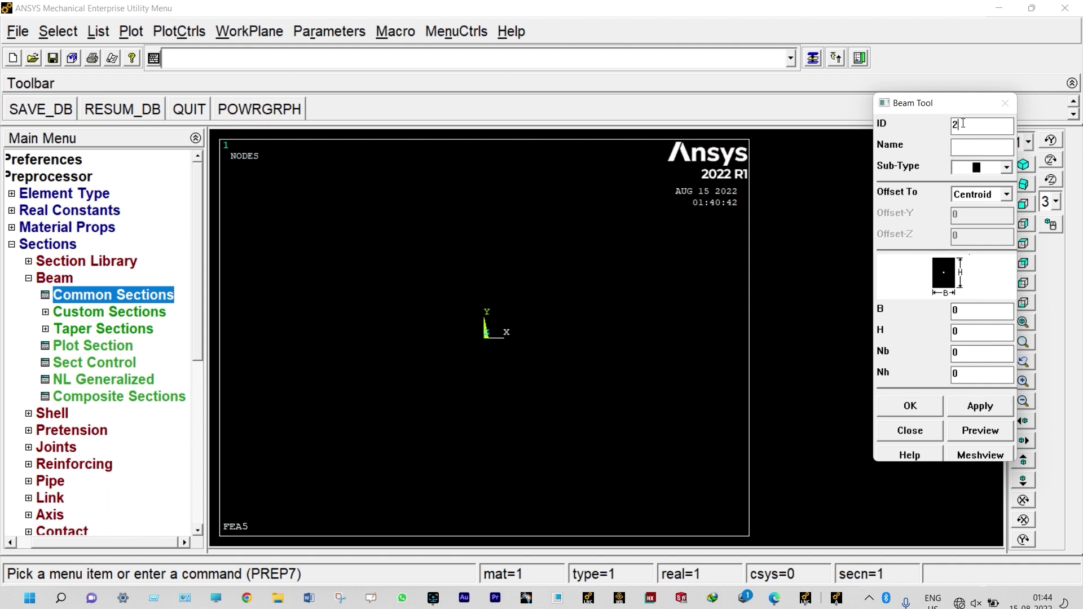
{"action": "left_click", "coordinate": [966, 147]}
{"action": "type", "text": "Bl"}
{"action": "type", "text": "G"}
{"action": "left_click", "coordinate": [958, 310]}
{"action": "type", "text": ".02"}
{"action": "left_click", "coordinate": [969, 329]}
{"action": "type", "text": ".02"}
{"action": "left_click", "coordinate": [910, 407]}
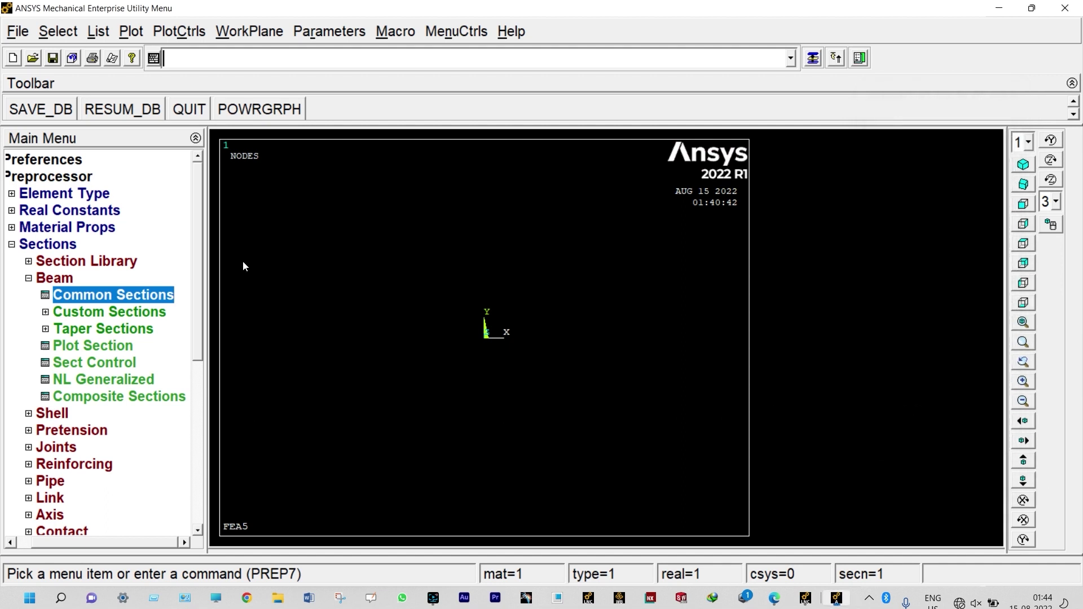
- Create the first node at the origin of the active coordinate system, leaving the node number, location and rotation values blank
{"action": "left_click", "coordinate": [11, 246]}
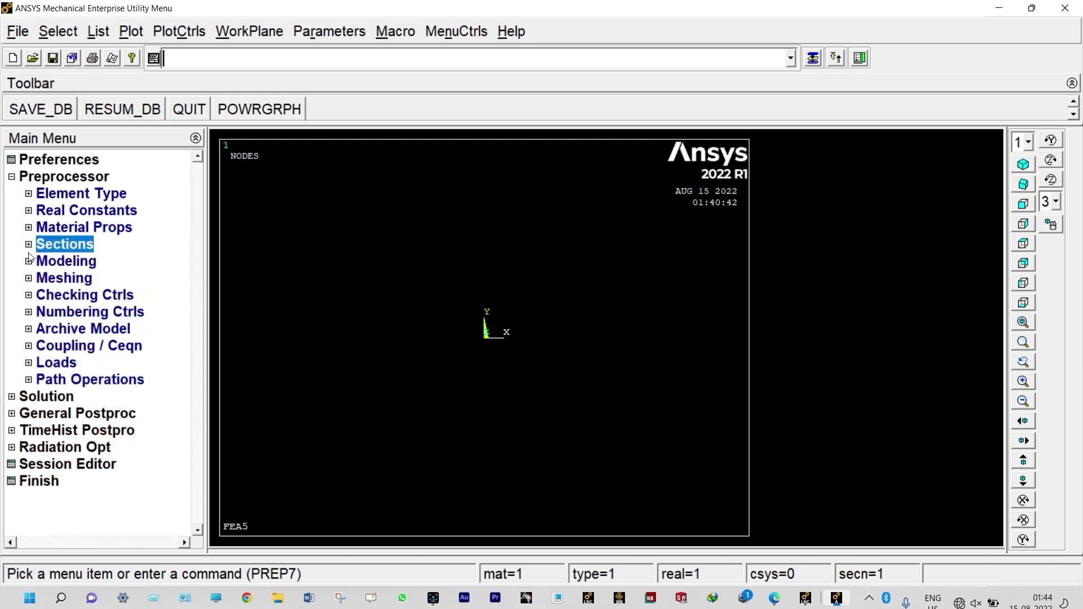
{"action": "left_click", "coordinate": [29, 262]}
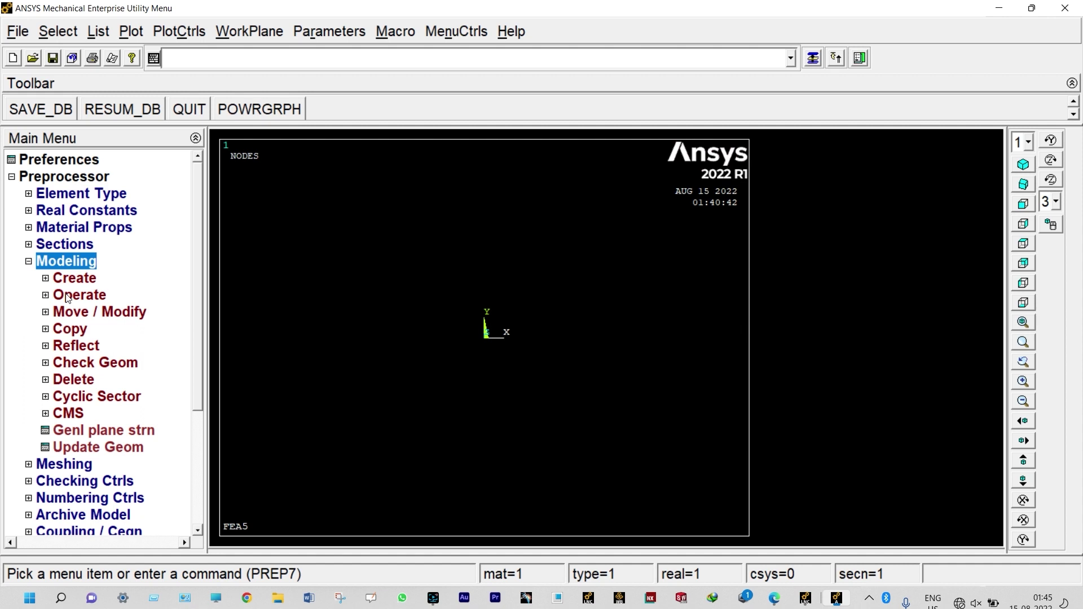
{"action": "left_click", "coordinate": [67, 279]}
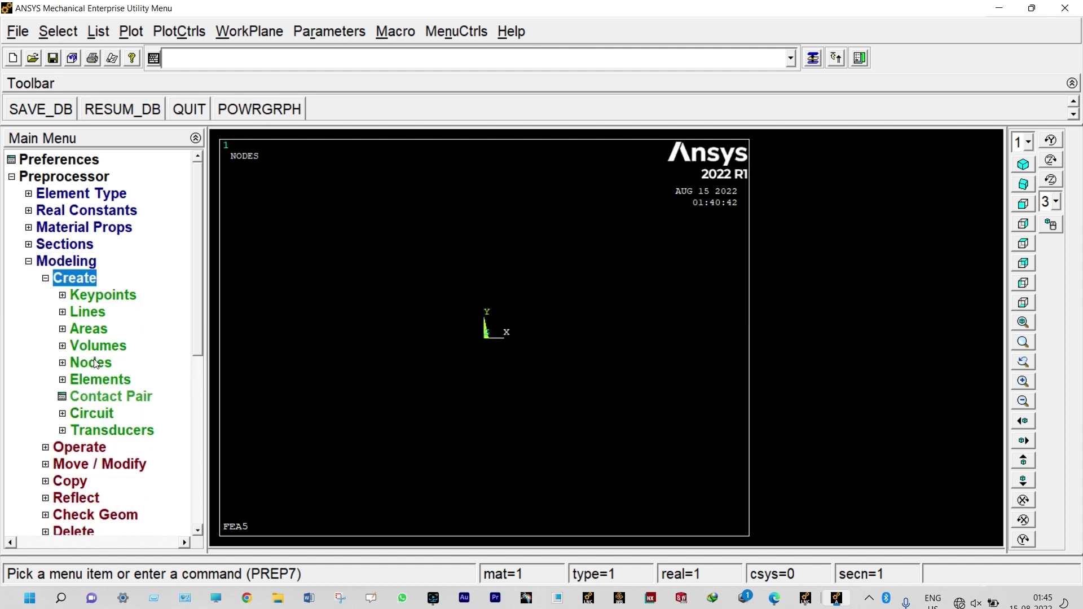
{"action": "left_click", "coordinate": [95, 363]}
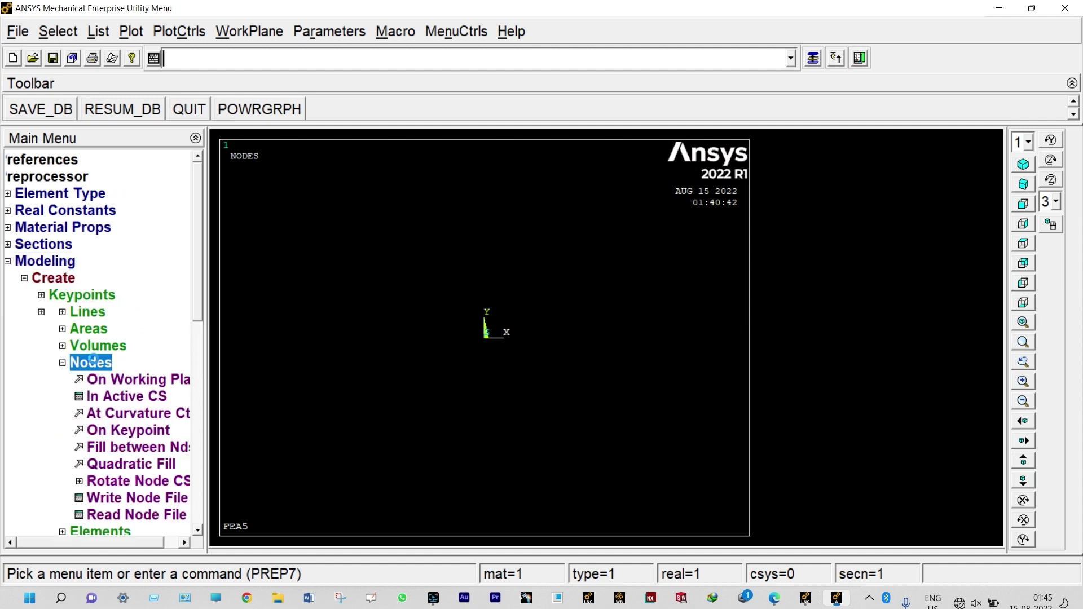
{"action": "left_click", "coordinate": [112, 400]}
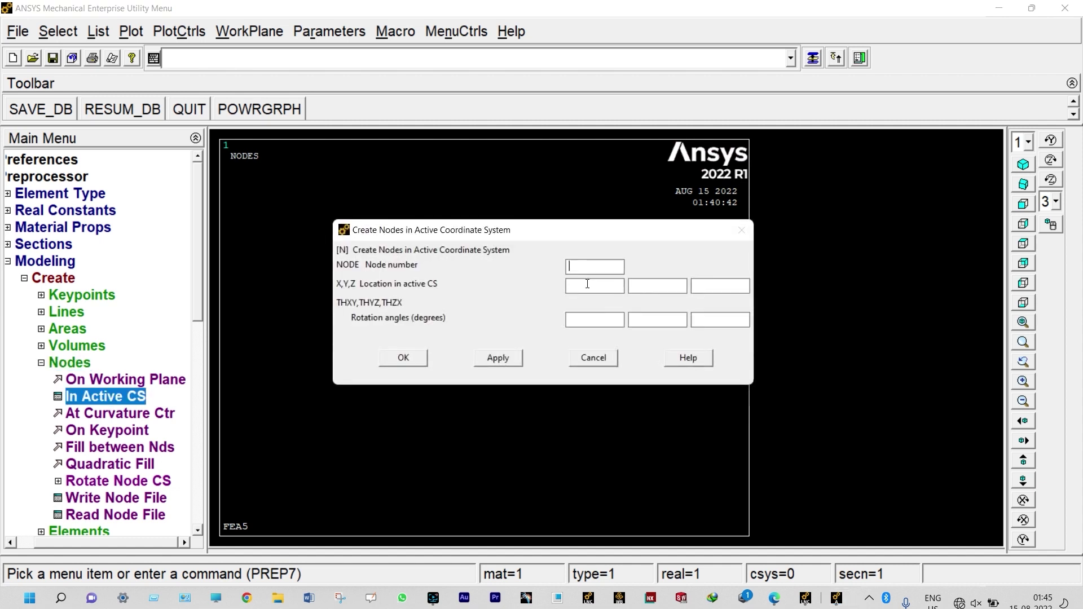
{"action": "left_click", "coordinate": [494, 361]}
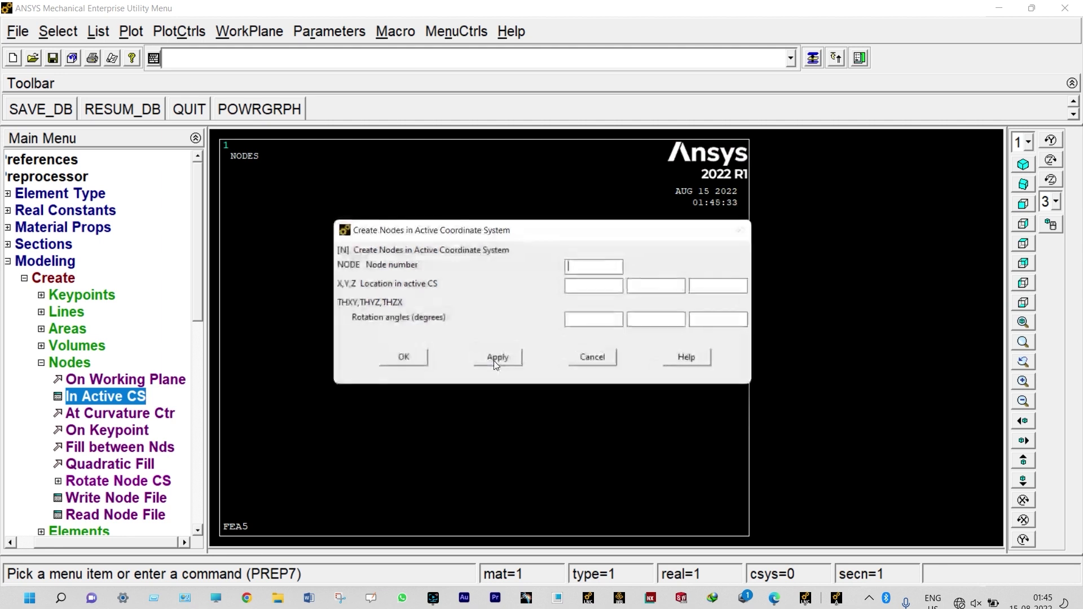
- Create a second node at X 0.15 and two more nodes along X at two and four times that distance
{"action": "left_click_drag", "start_coordinate": [484, 233], "coordinate": [389, 350]}
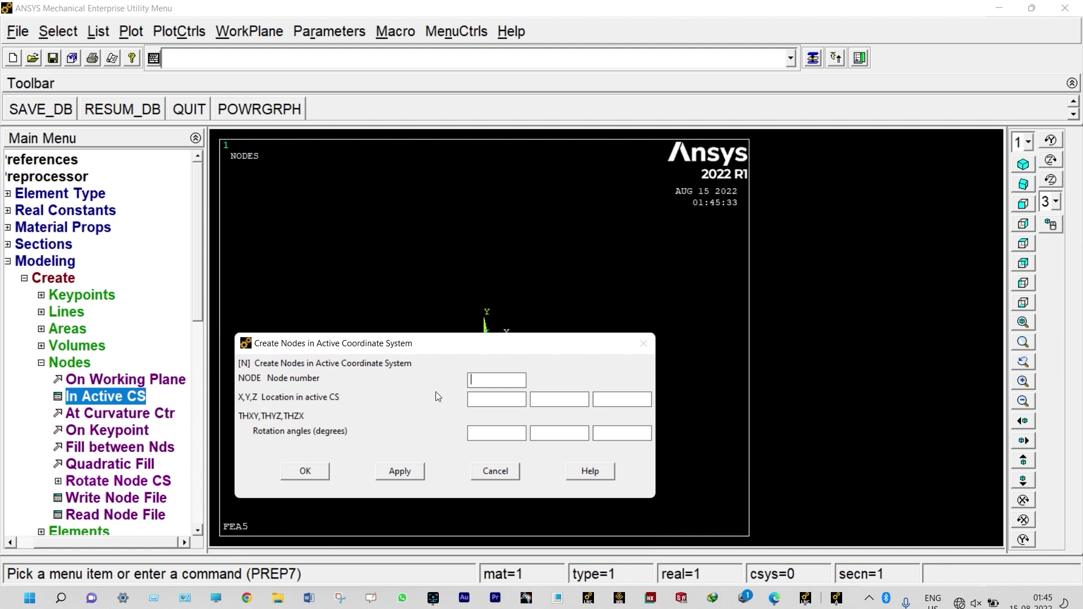
{"action": "left_click", "coordinate": [508, 398]}
{"action": "type", "text": "0.15"}
{"action": "left_click", "coordinate": [417, 473]}
{"action": "key", "text": "BackSpace"}
{"action": "key", "text": "BackSpace"}
{"action": "left_click", "coordinate": [400, 471]}
{"action": "key", "text": "BackSpace"}
{"action": "left_click", "coordinate": [319, 472]}
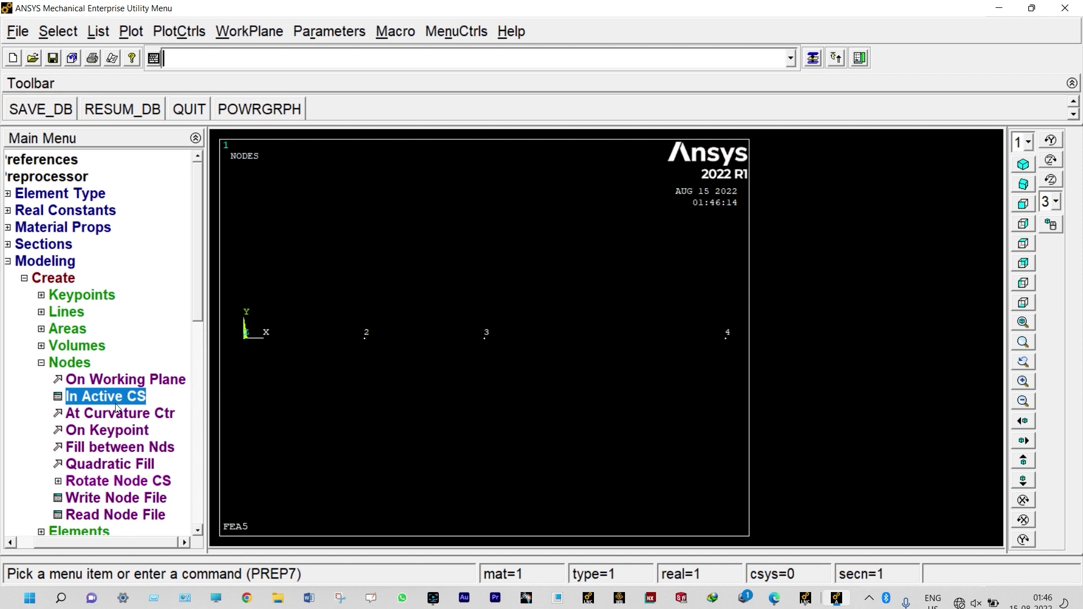
- Accept the element attributes with type 1 BEAM188, material 1 and section 1 SMALL for new elements
{"action": "left_click", "coordinate": [46, 365]}
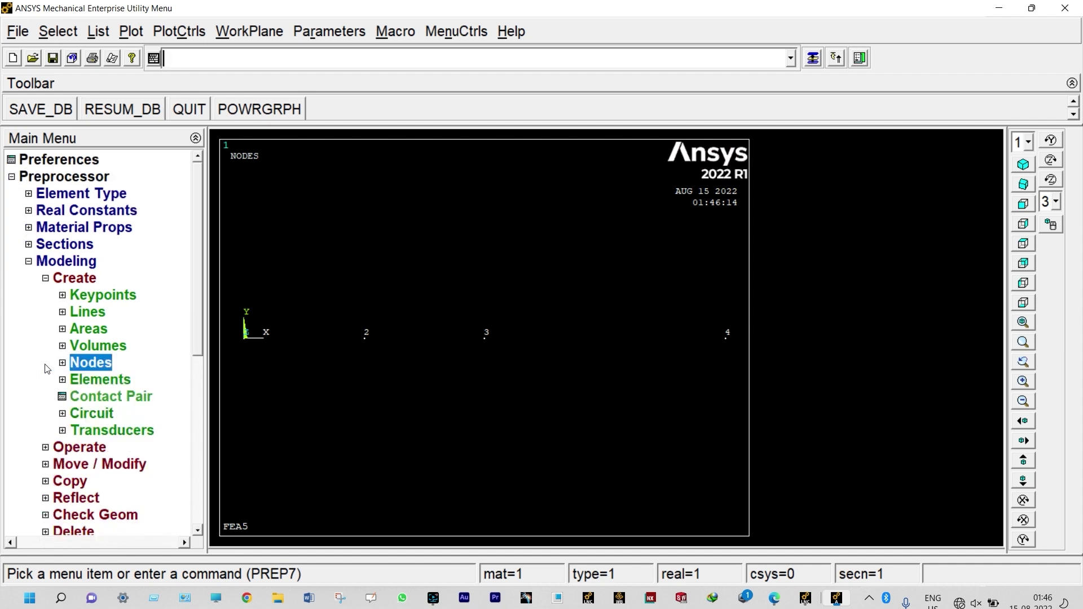
{"action": "left_click", "coordinate": [83, 383]}
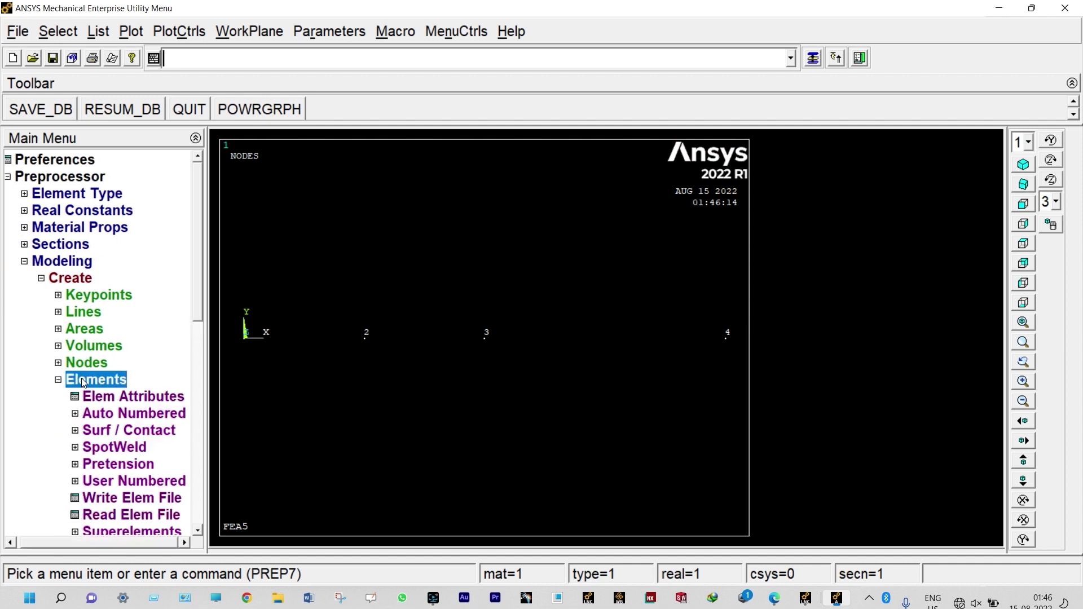
{"action": "left_click", "coordinate": [124, 398]}
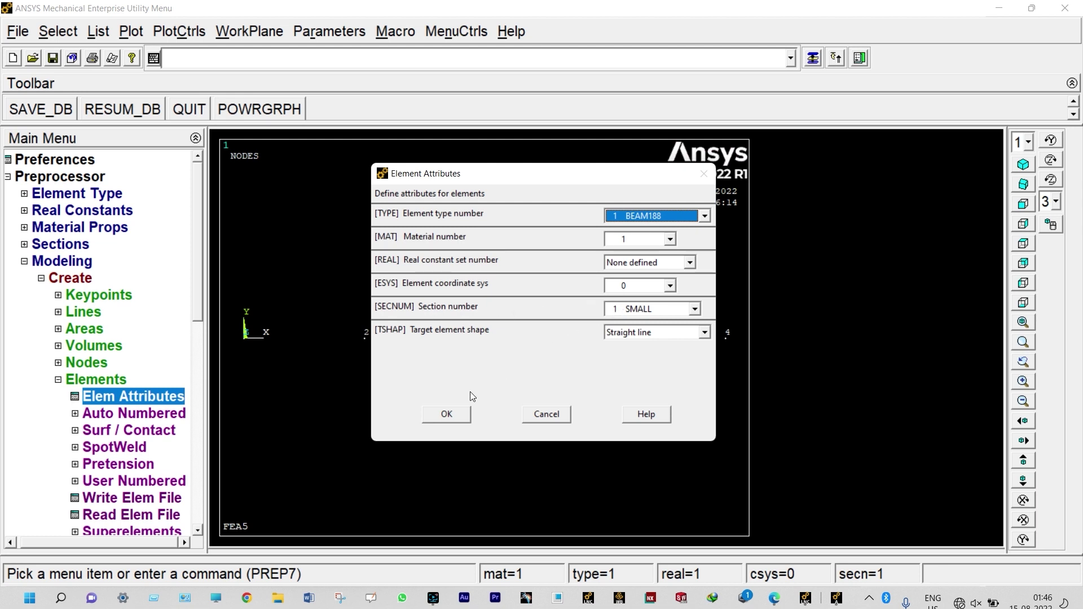
{"action": "left_click", "coordinate": [447, 414]}
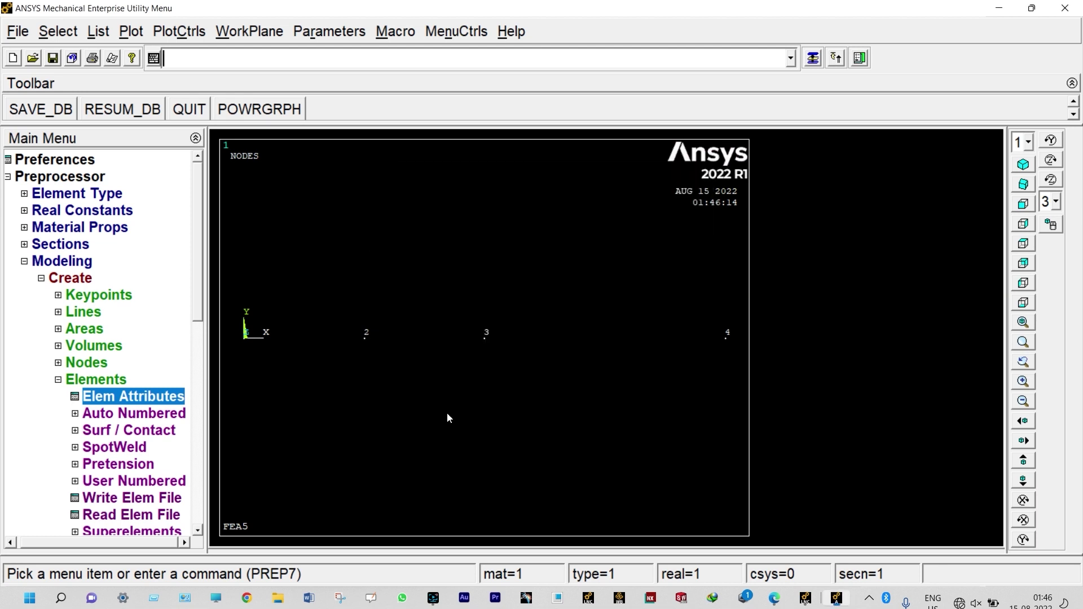
- Create two auto-numbered beam elements through nodes, one from node 1 to 2 and one from node 2 to 3
{"action": "left_click", "coordinate": [164, 414]}
{"action": "left_click", "coordinate": [160, 431]}
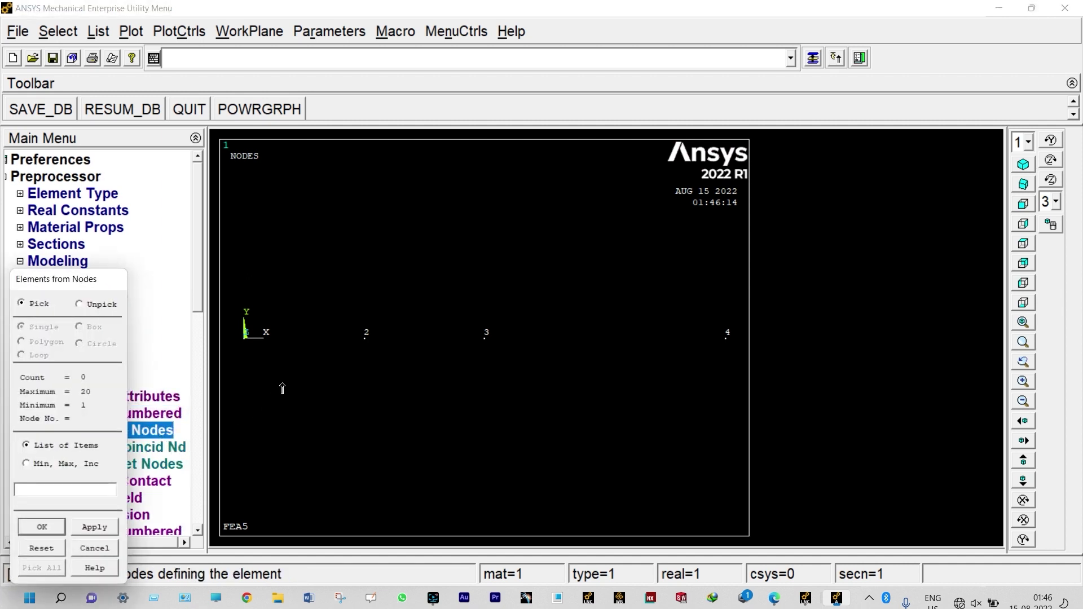
{"action": "left_click", "coordinate": [249, 354]}
{"action": "left_click", "coordinate": [363, 352]}
{"action": "left_click", "coordinate": [93, 527]}
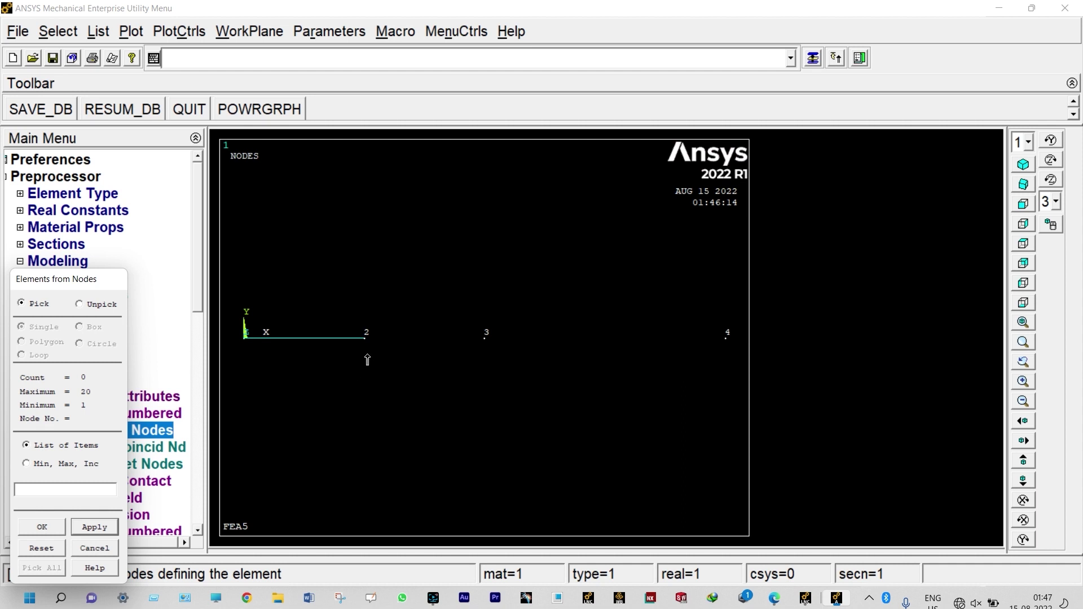
{"action": "left_click", "coordinate": [367, 359]}
{"action": "left_click", "coordinate": [490, 358]}
{"action": "left_click", "coordinate": [51, 526]}
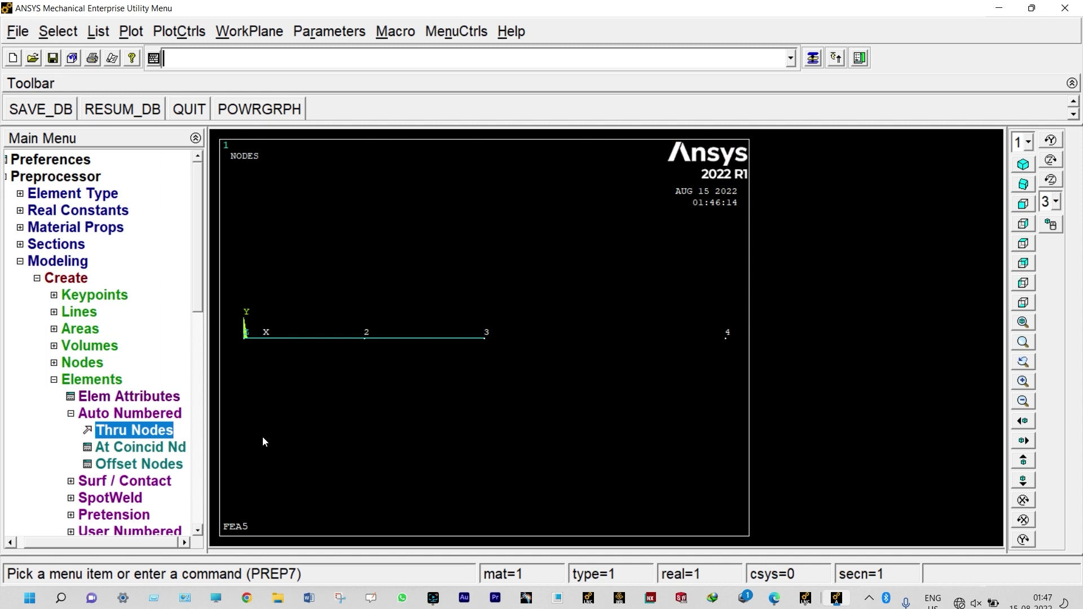
- Change the section number in the element attributes to 2 BIG
{"action": "left_click", "coordinate": [144, 397]}
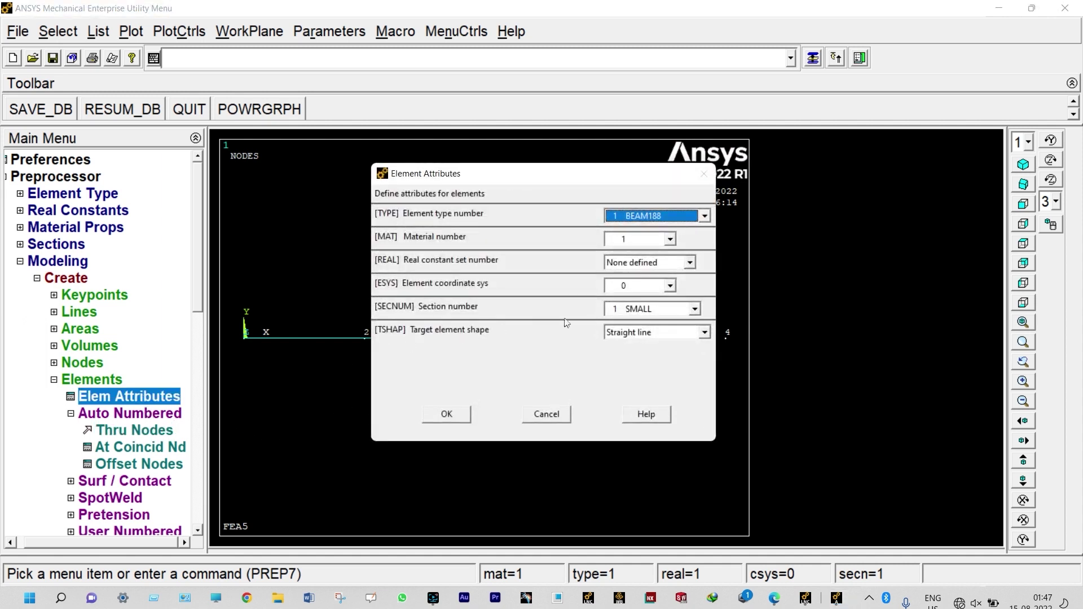
{"action": "left_click", "coordinate": [694, 309]}
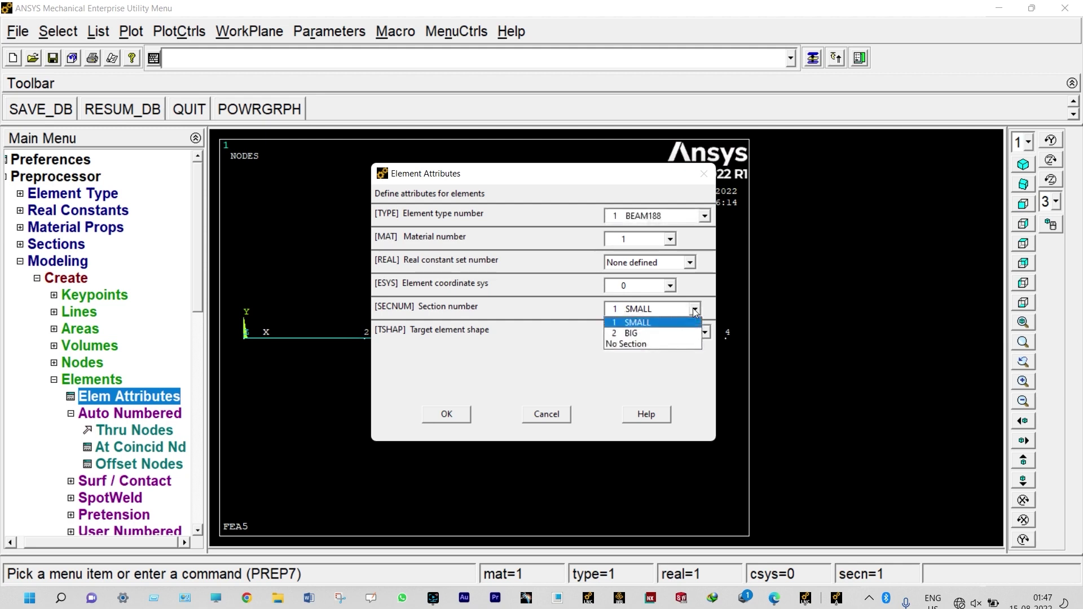
{"action": "left_click", "coordinate": [642, 334]}
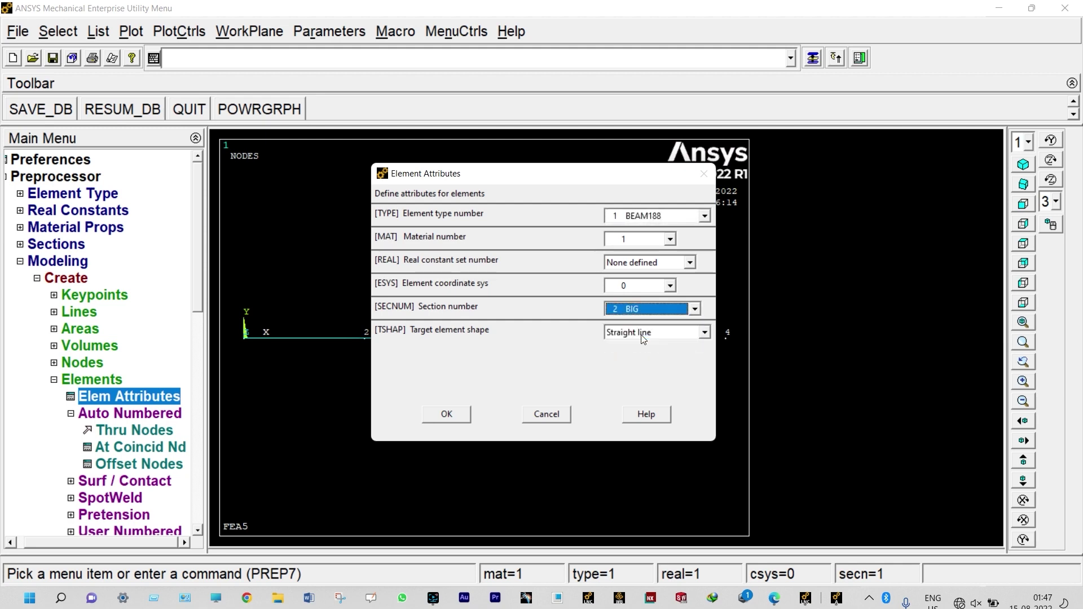
{"action": "left_click", "coordinate": [447, 415]}
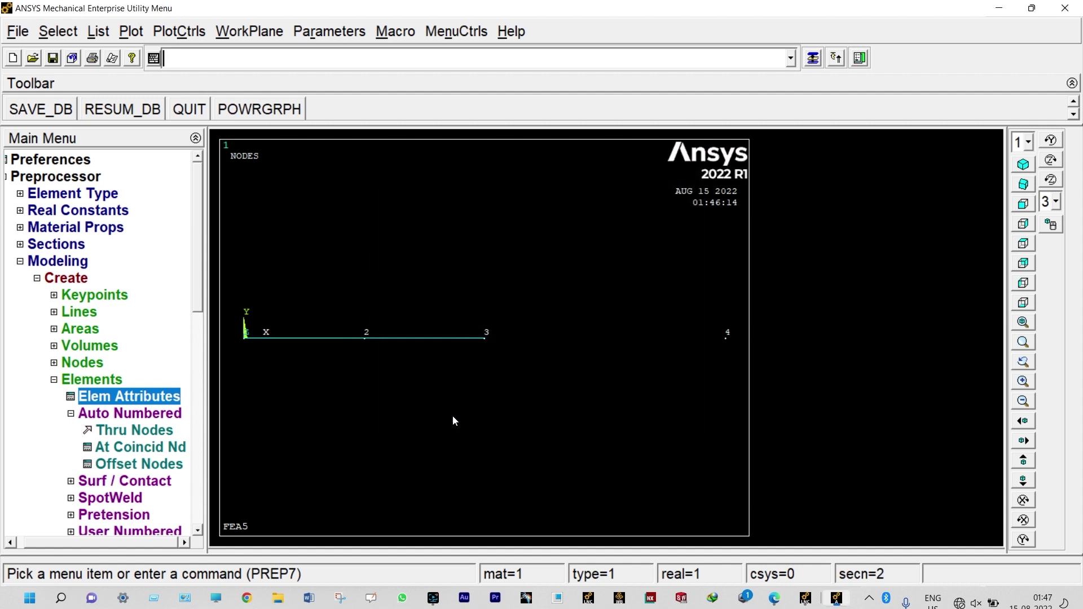
- Create an auto-numbered beam element through nodes 3 and 4
{"action": "left_click", "coordinate": [162, 433]}
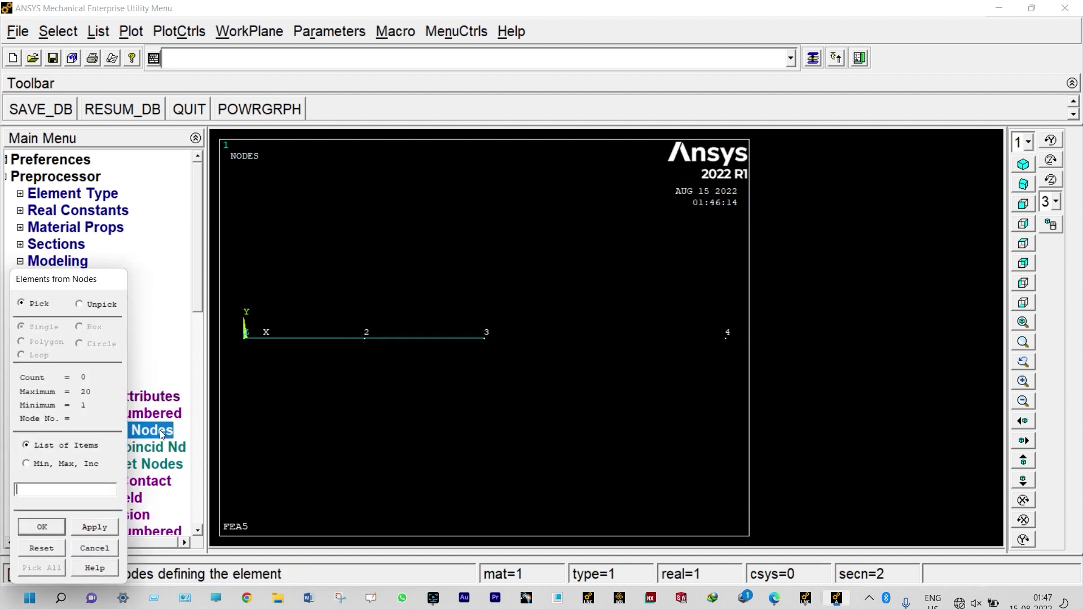
{"action": "left_click", "coordinate": [486, 359]}
{"action": "left_click", "coordinate": [720, 356]}
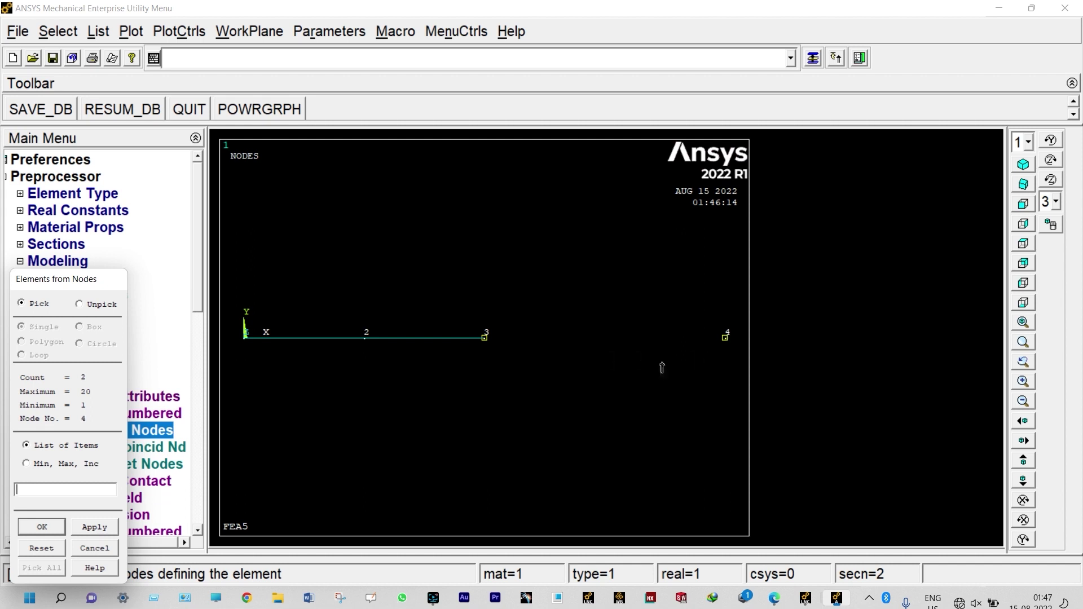
{"action": "left_click", "coordinate": [43, 527]}
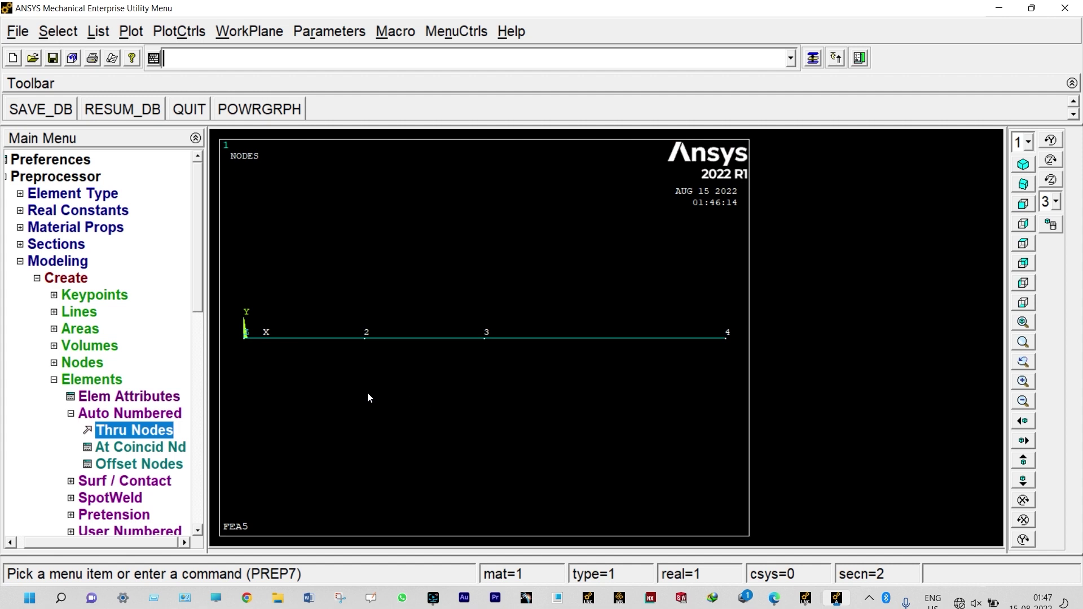
- Leave the modeling phase and set the new solution analysis type to Harmonic
{"action": "left_click", "coordinate": [32, 263]}
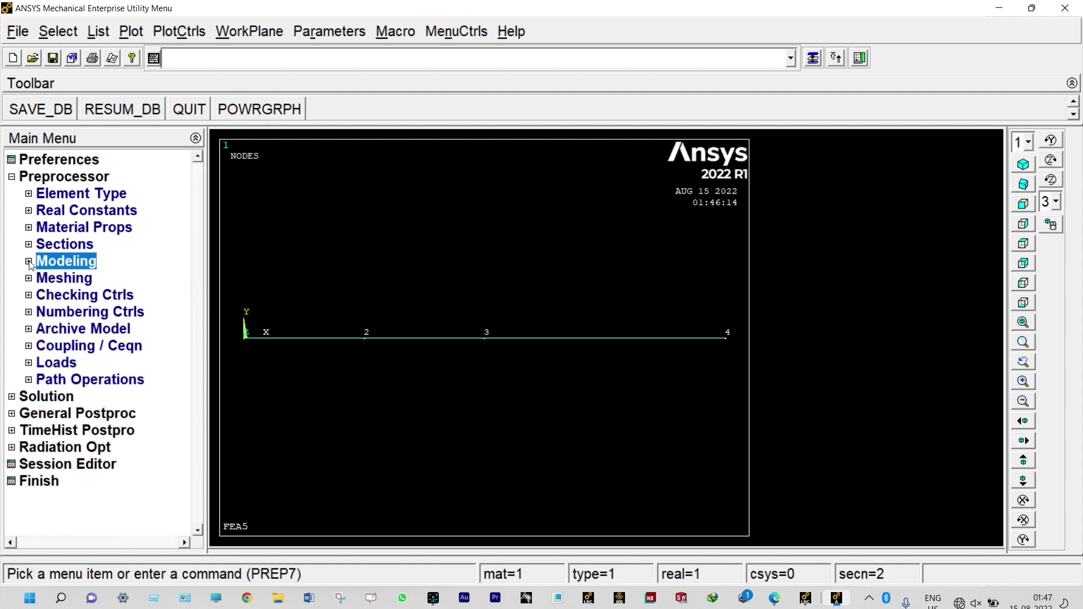
{"action": "left_click", "coordinate": [11, 177]}
{"action": "left_click", "coordinate": [22, 195]}
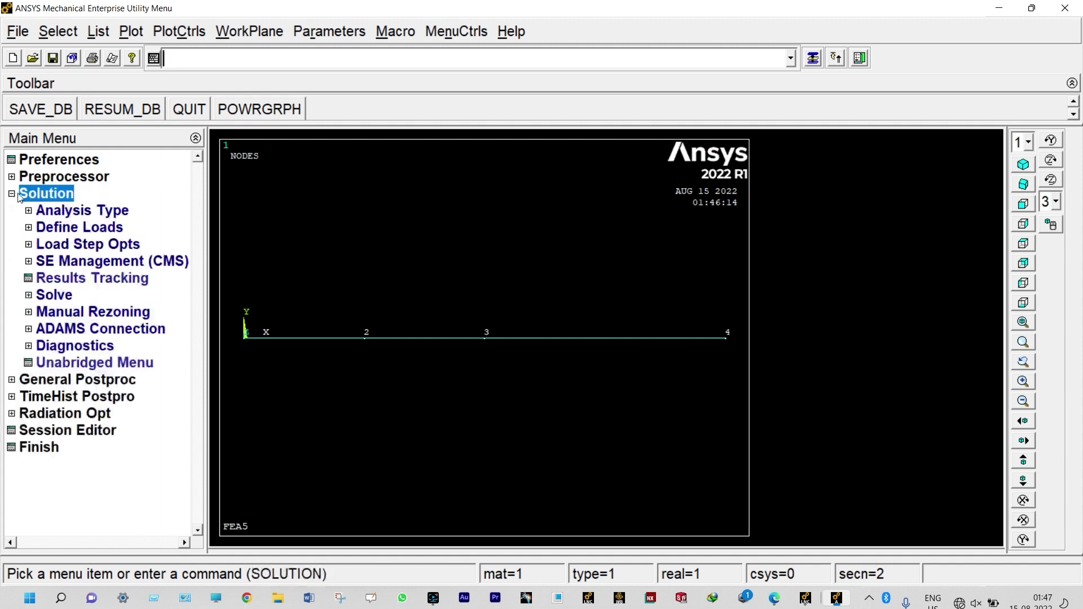
{"action": "left_click", "coordinate": [46, 211]}
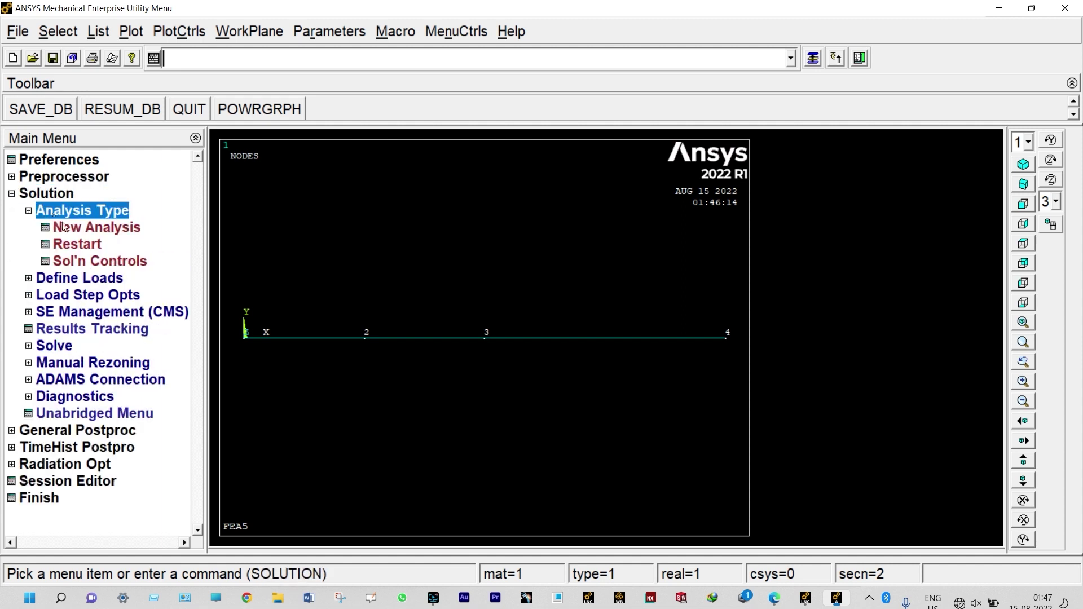
{"action": "left_click", "coordinate": [64, 226]}
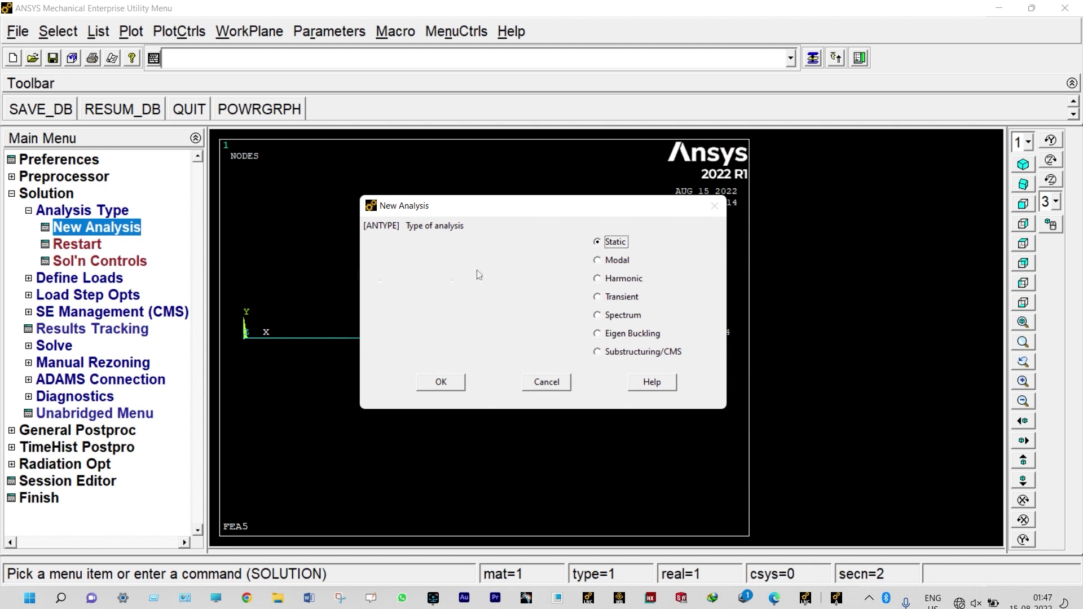
{"action": "left_click", "coordinate": [598, 279]}
{"action": "left_click", "coordinate": [450, 382]}
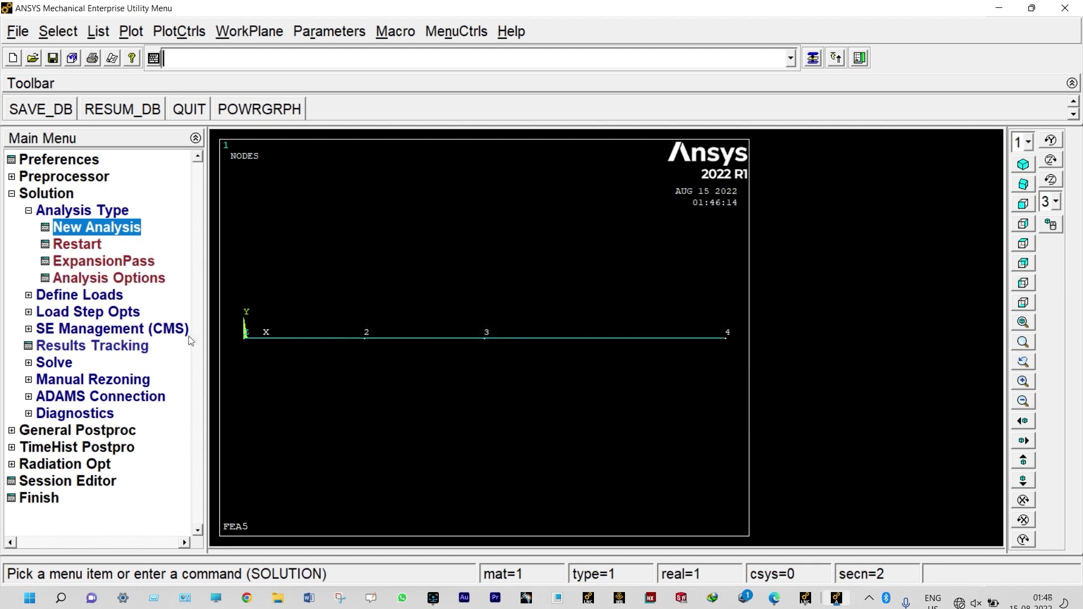
- Accept the Full solution method with Real + imaginary output and set the full harmonic solver tolerance to 1E-8
{"action": "left_click", "coordinate": [146, 278]}
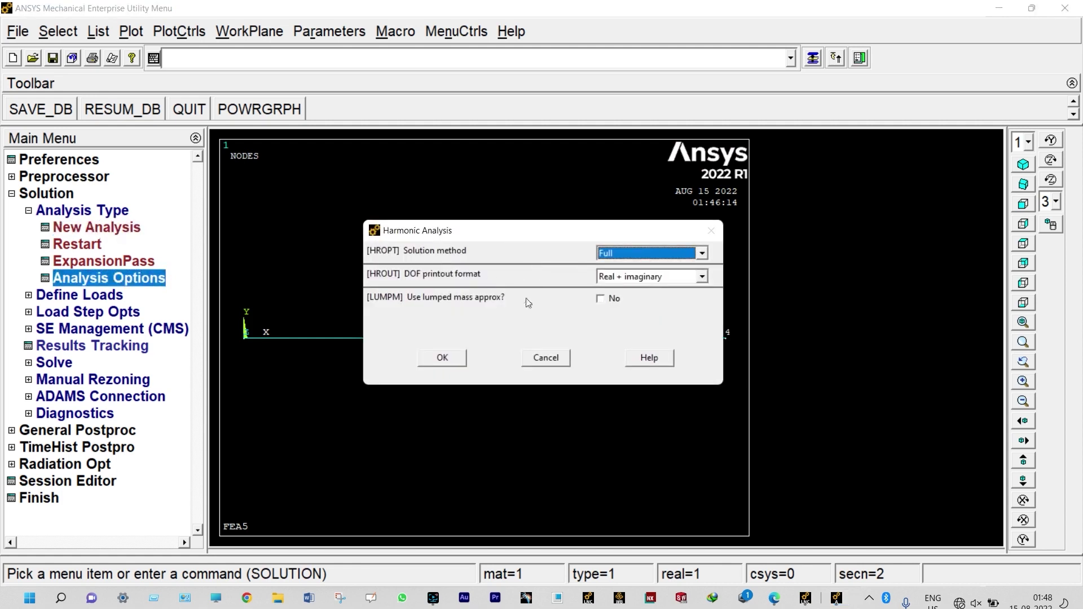
{"action": "left_click", "coordinate": [453, 356]}
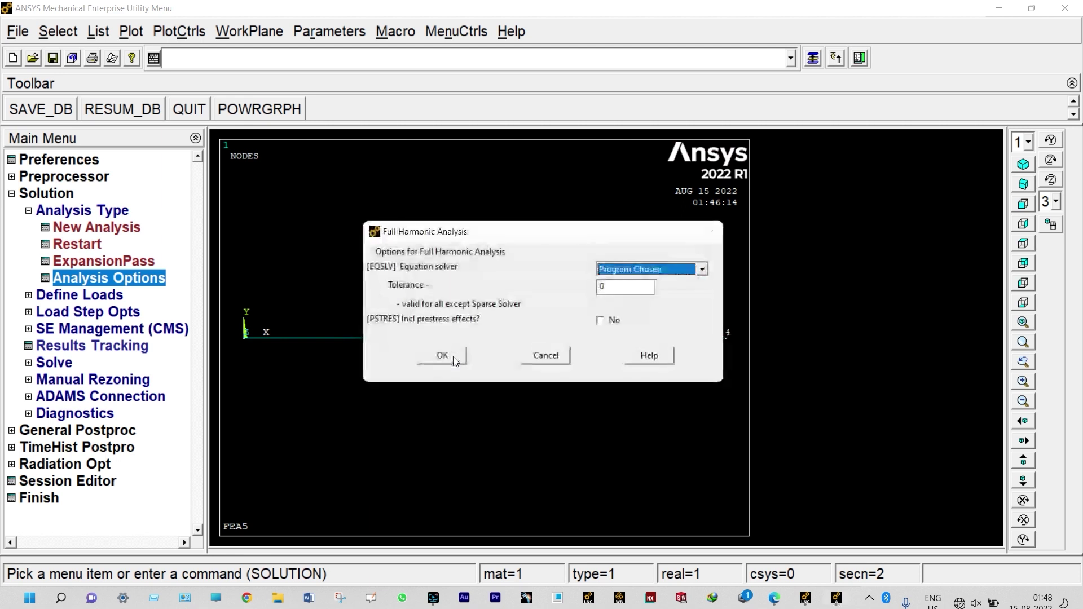
{"action": "left_click", "coordinate": [603, 285]}
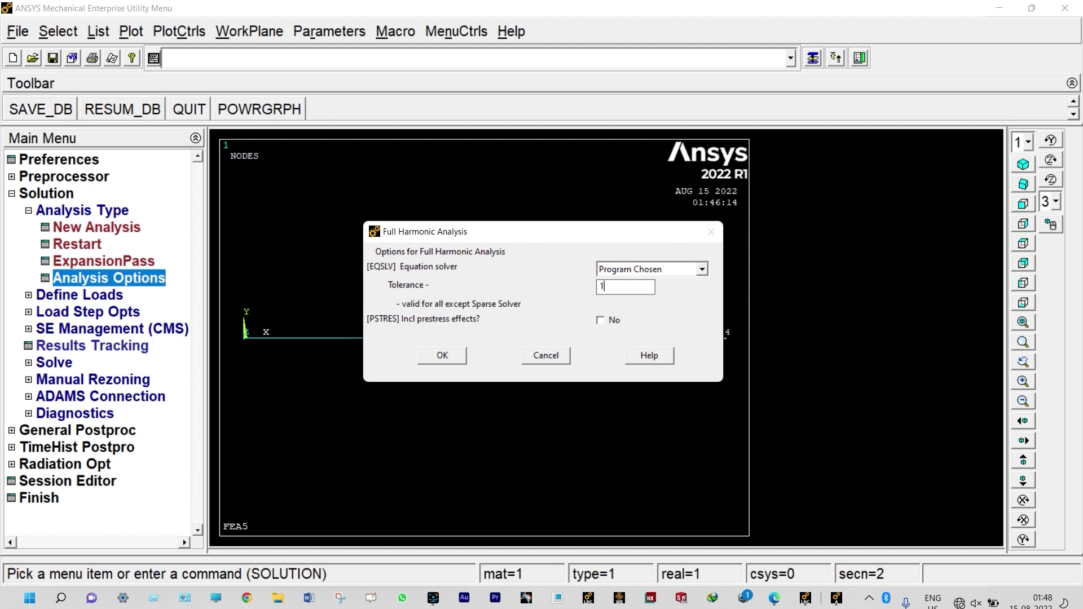
{"action": "type", "text": "1E-8"}
{"action": "left_click", "coordinate": [450, 355]}
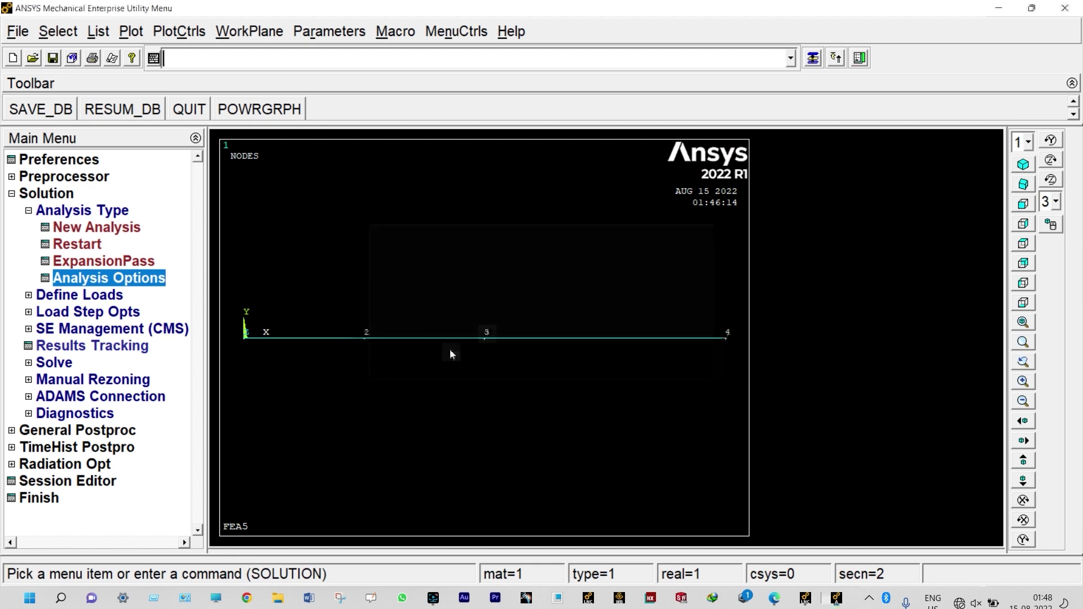
- Constrain all degrees of freedom at node 1 with a structural displacement
{"action": "left_click", "coordinate": [93, 299]}
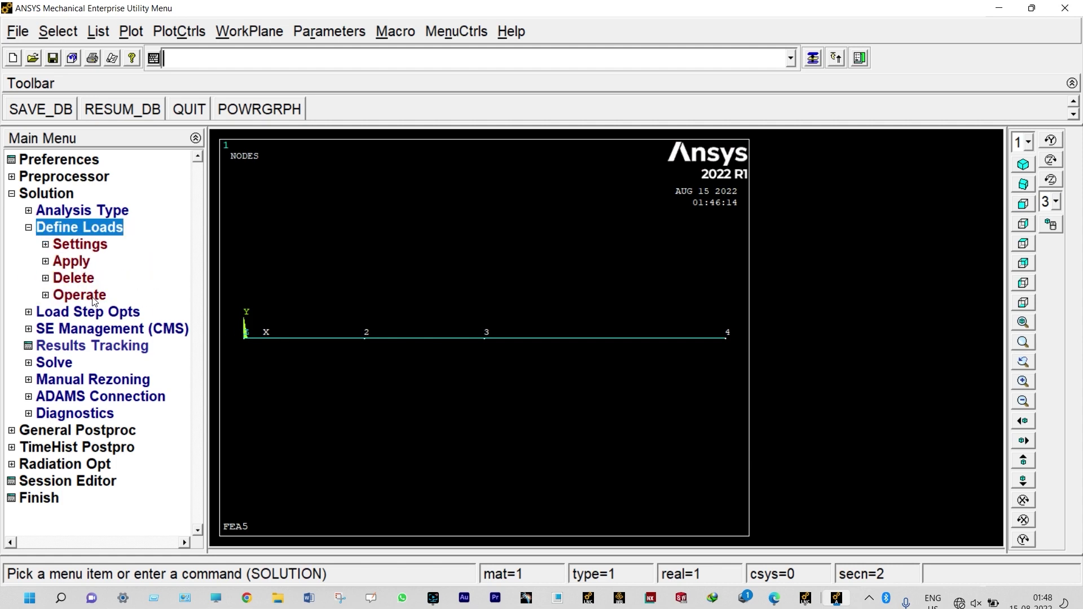
{"action": "left_click", "coordinate": [72, 261]}
{"action": "left_click", "coordinate": [88, 280]}
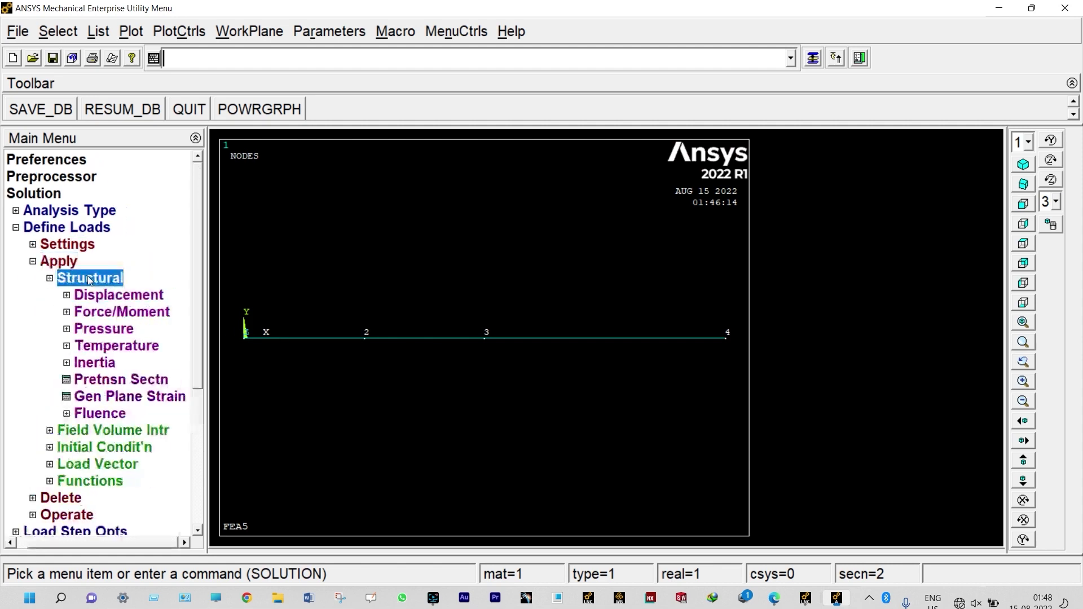
{"action": "left_click", "coordinate": [96, 293]}
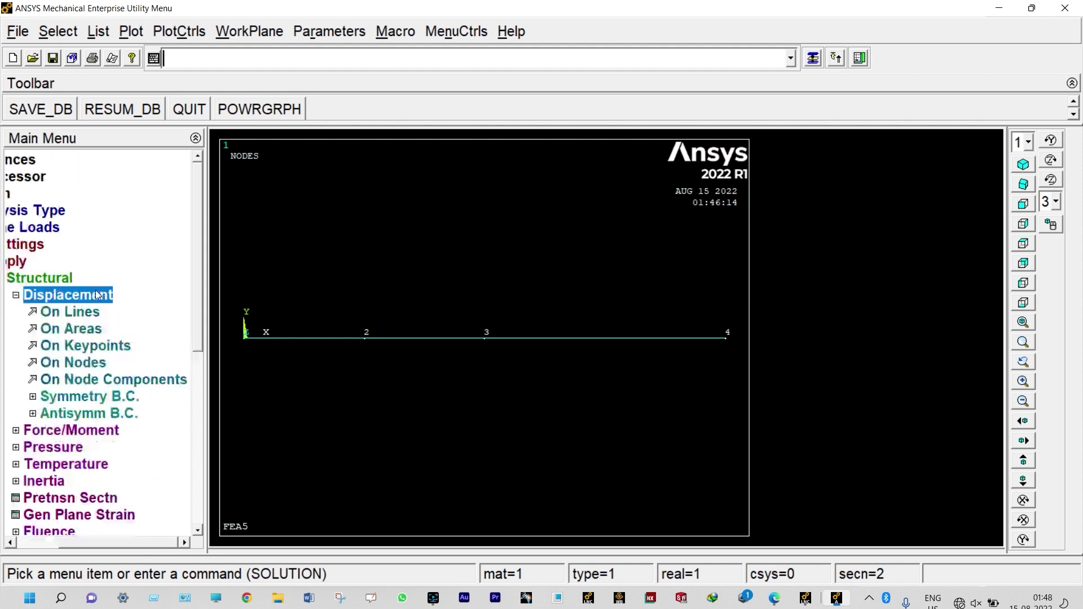
{"action": "left_click", "coordinate": [96, 357]}
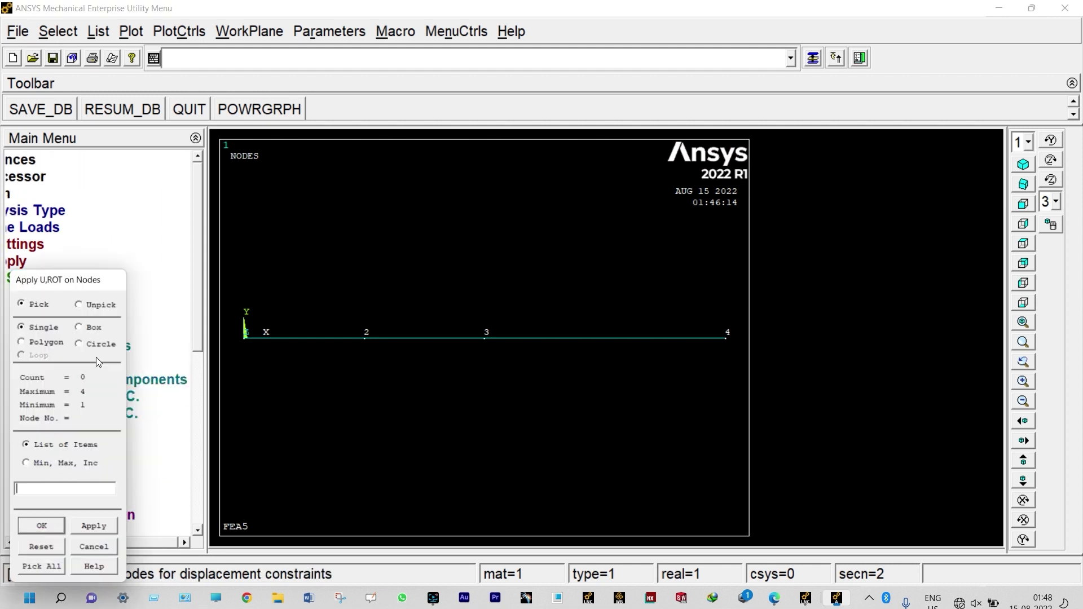
{"action": "left_click", "coordinate": [243, 346]}
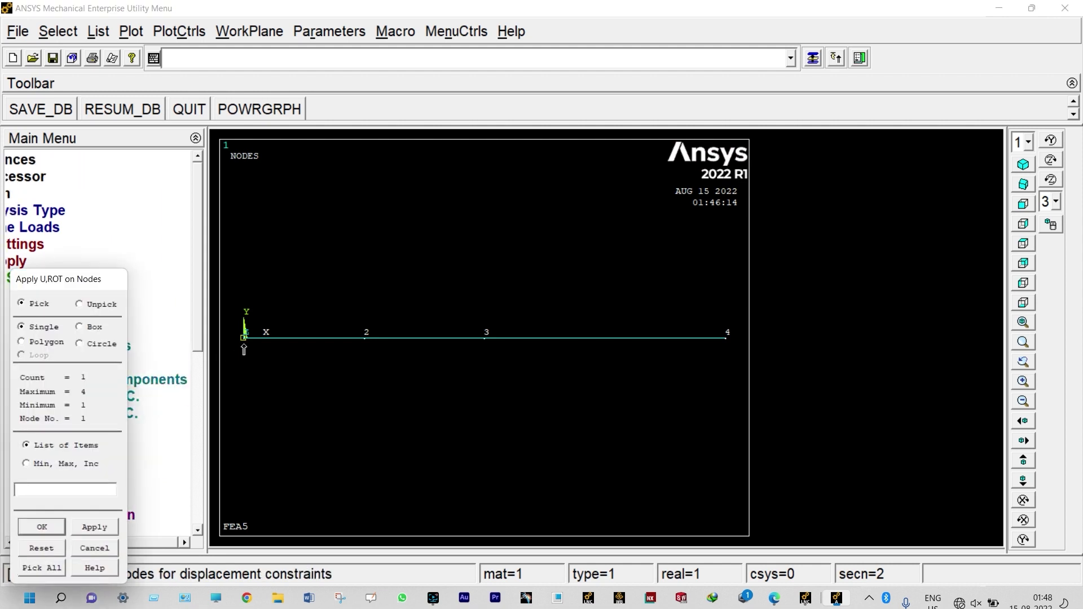
{"action": "left_click", "coordinate": [52, 527]}
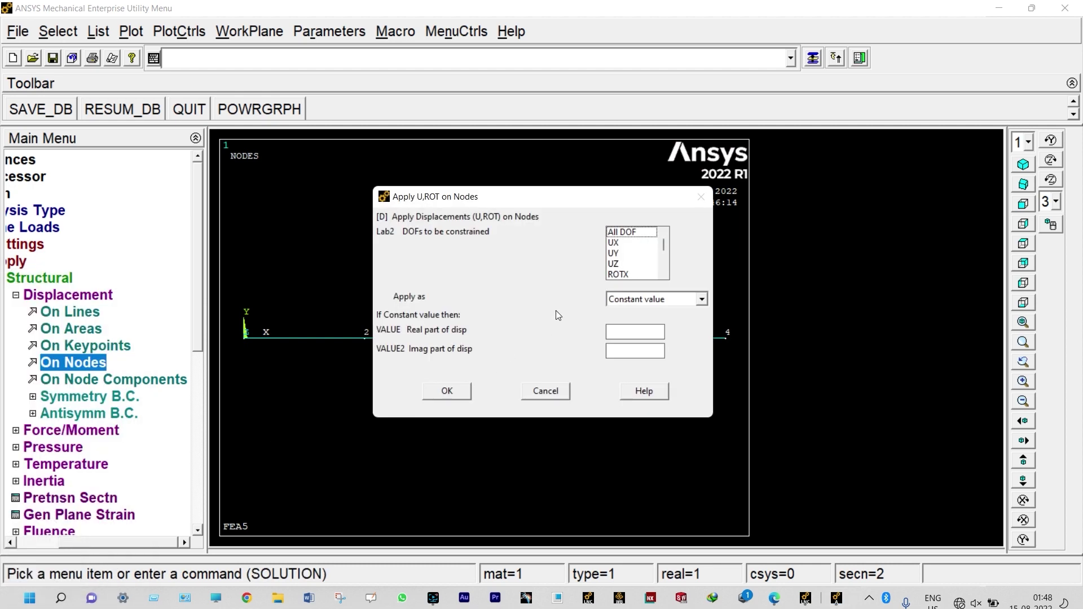
{"action": "left_click", "coordinate": [614, 235]}
{"action": "left_click", "coordinate": [453, 390]}
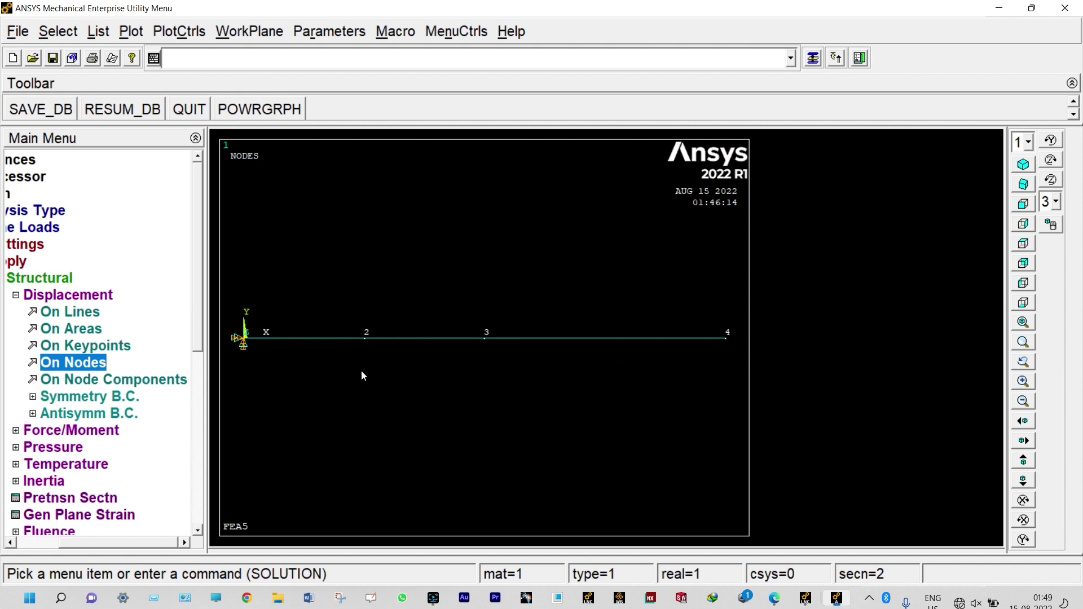
- Constrain only the UY displacement at node 4, with All DOF deselected
{"action": "left_click", "coordinate": [93, 364]}
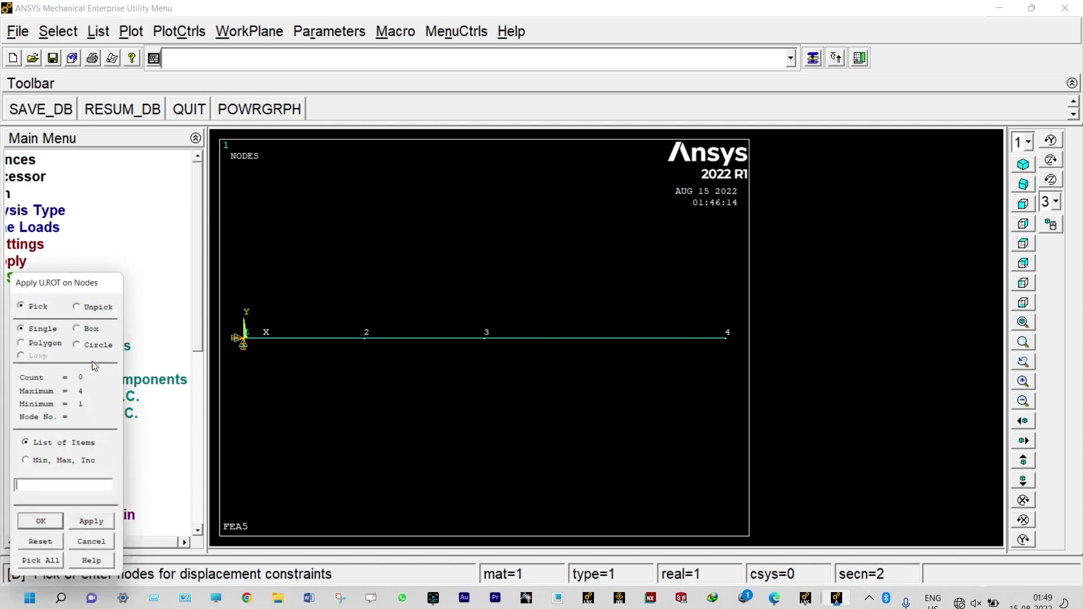
{"action": "left_click", "coordinate": [724, 345]}
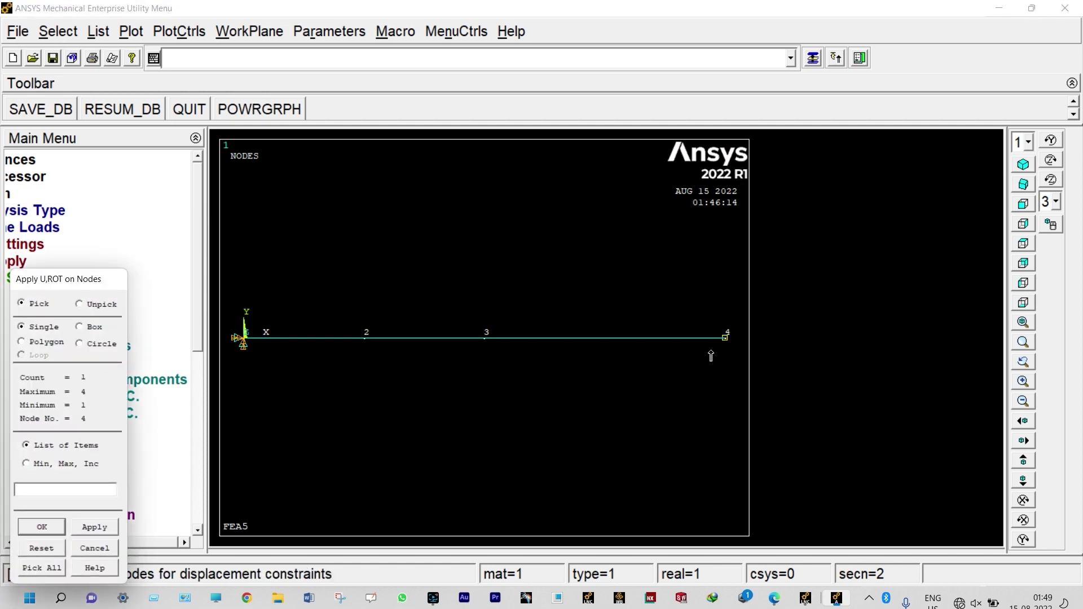
{"action": "left_click", "coordinate": [42, 527]}
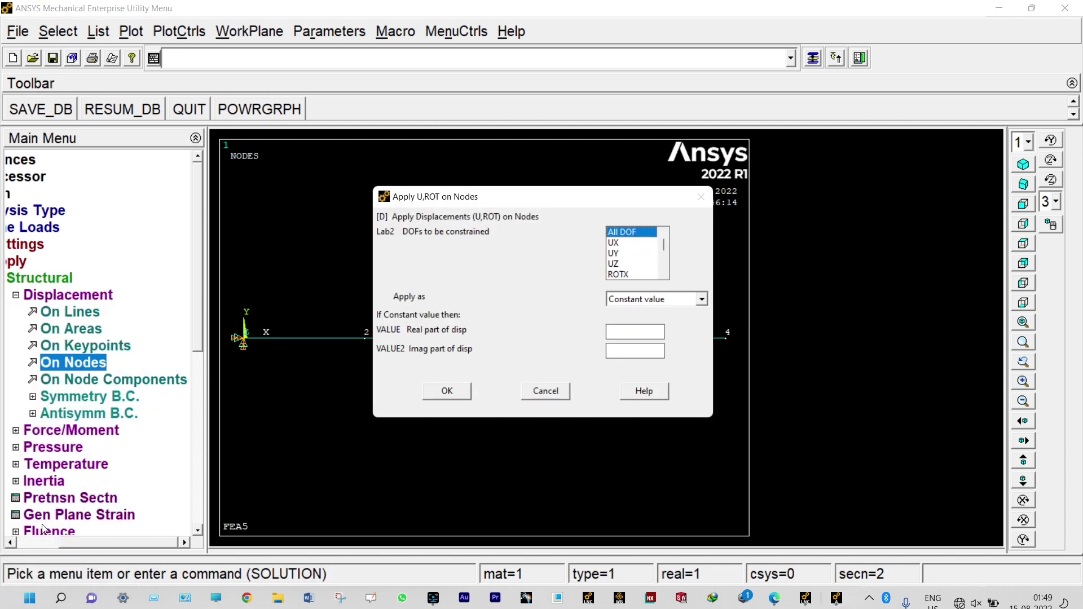
{"action": "left_click", "coordinate": [621, 254]}
{"action": "left_click", "coordinate": [624, 233]}
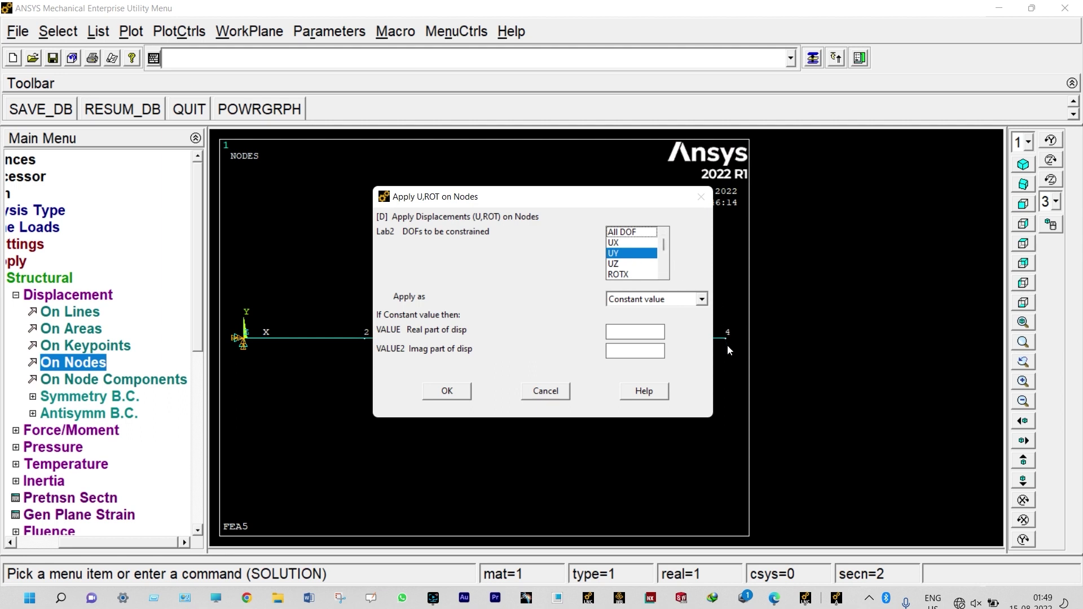
{"action": "left_click", "coordinate": [451, 394]}
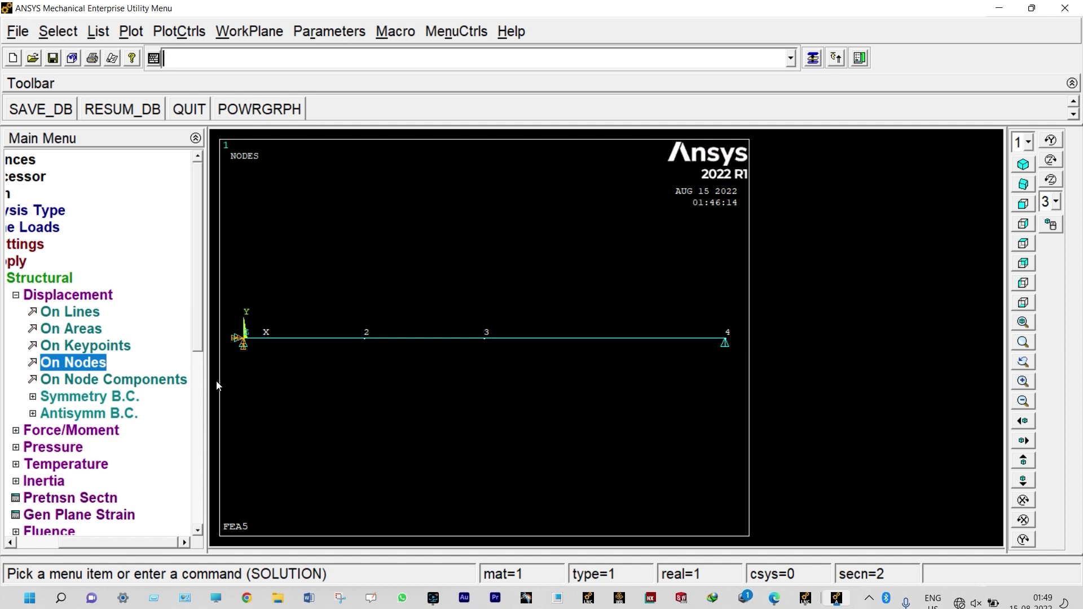
- Apply a constant FX force at node 2 with real part 300000 and imaginary part 0
{"action": "left_click", "coordinate": [70, 432]}
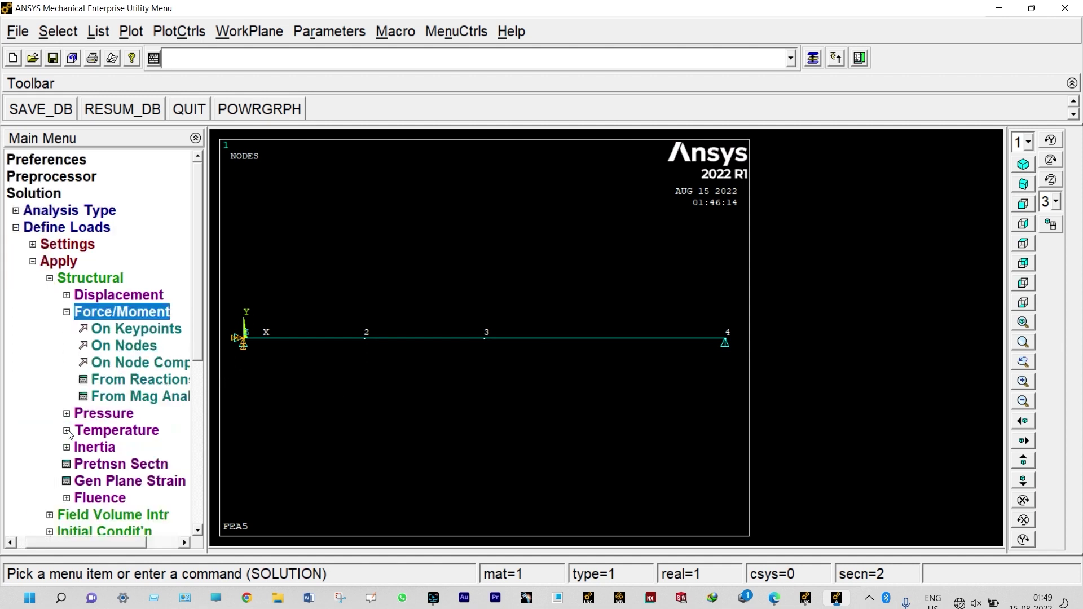
{"action": "left_click", "coordinate": [137, 346]}
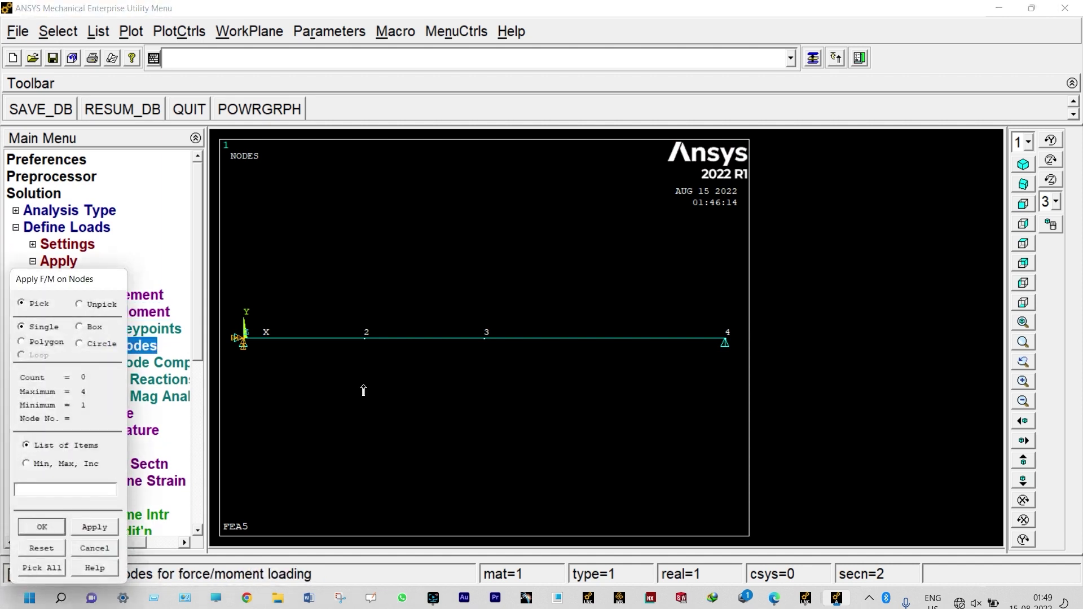
{"action": "left_click", "coordinate": [366, 347]}
{"action": "left_click", "coordinate": [40, 529]}
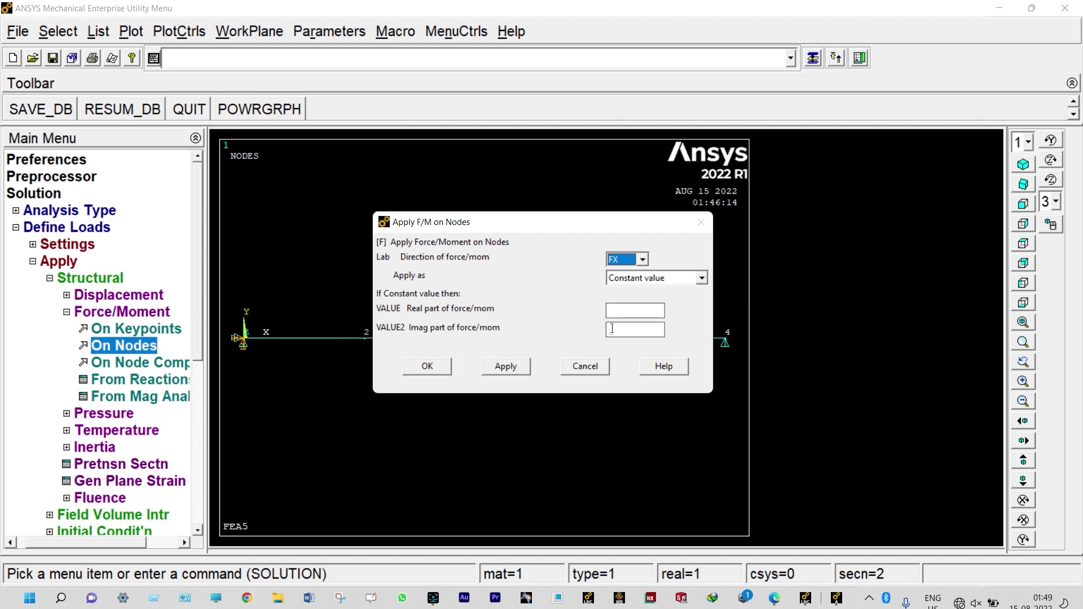
{"action": "left_click", "coordinate": [617, 310]}
{"action": "type", "text": "300000"}
{"action": "left_click", "coordinate": [619, 332]}
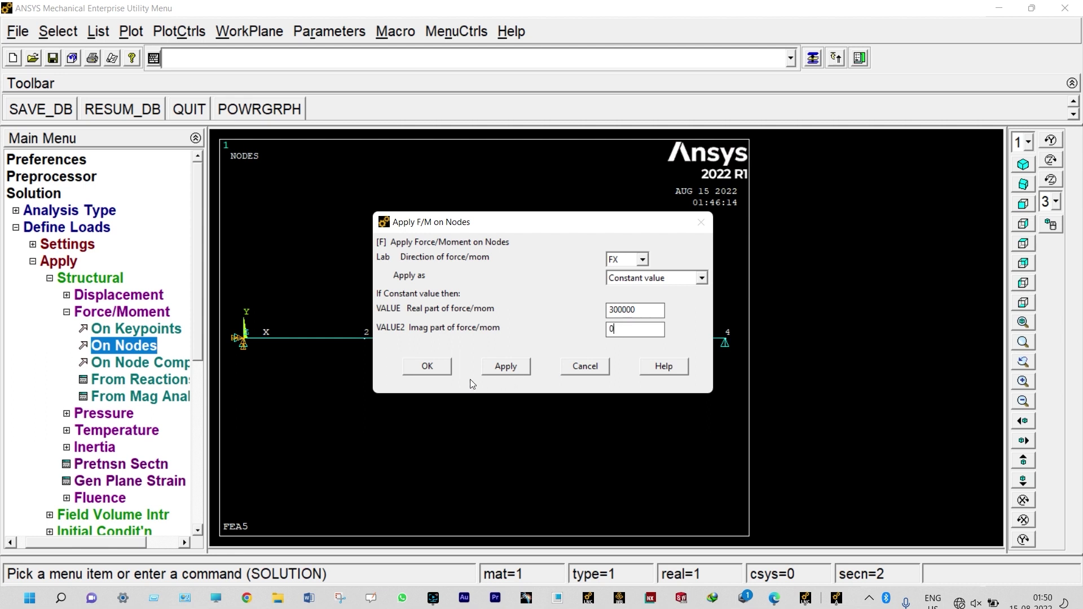
{"action": "left_click", "coordinate": [441, 367]}
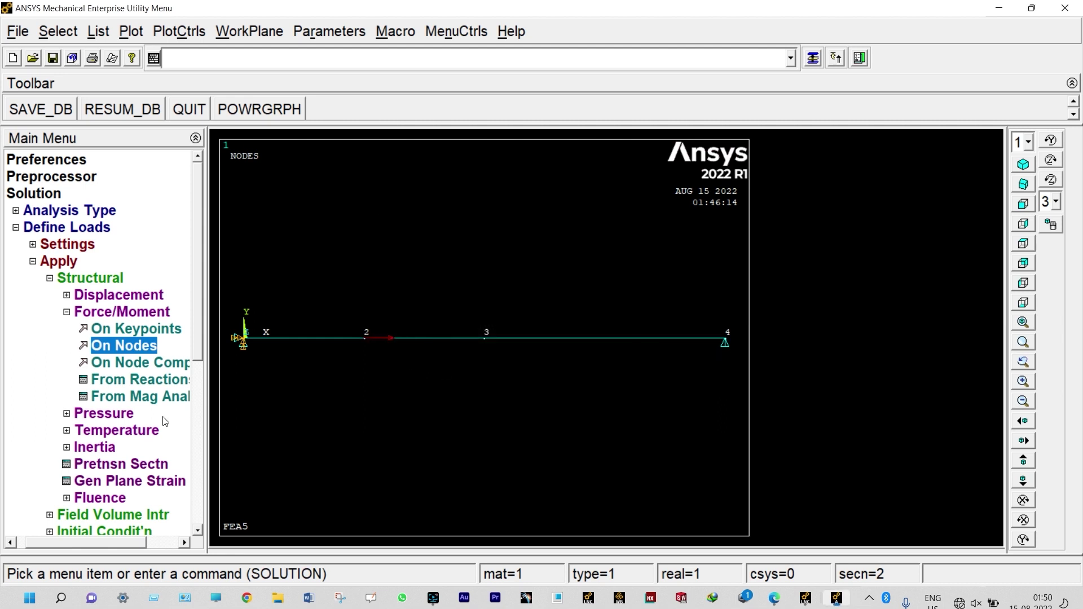
- Set the harmonic frequency range to 0–5000 with 100 substeps and stepped boundary conditions
{"action": "left_click", "coordinate": [59, 261]}
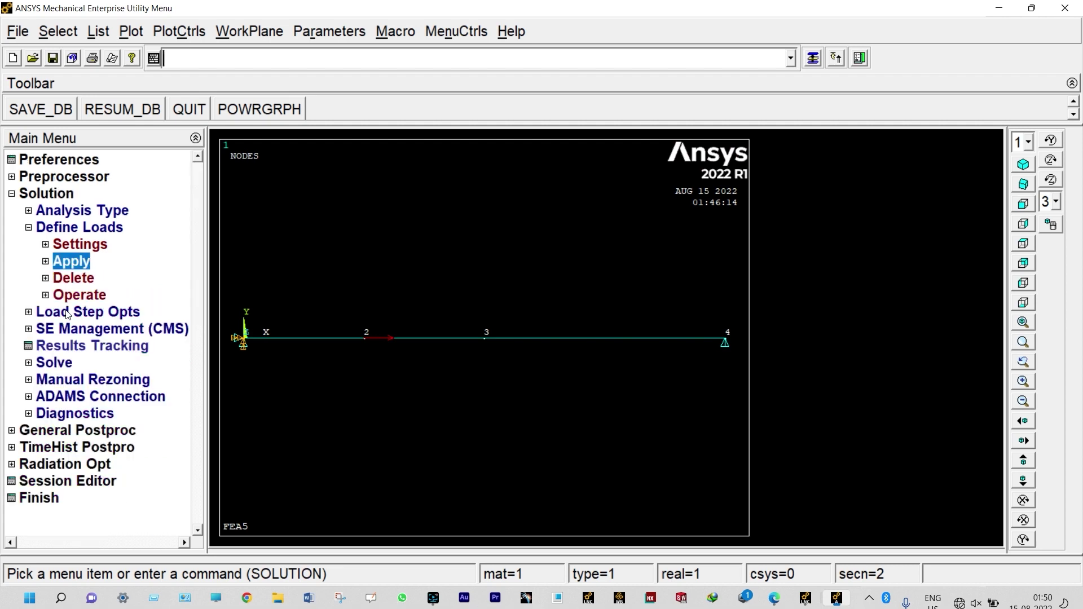
{"action": "left_click", "coordinate": [67, 314]}
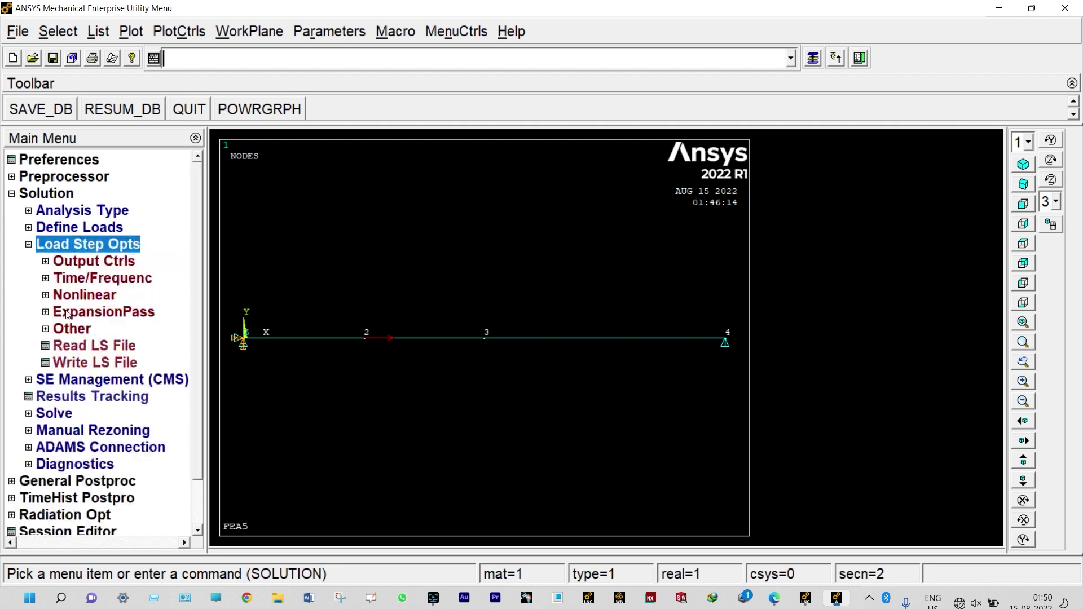
{"action": "left_click", "coordinate": [104, 281]}
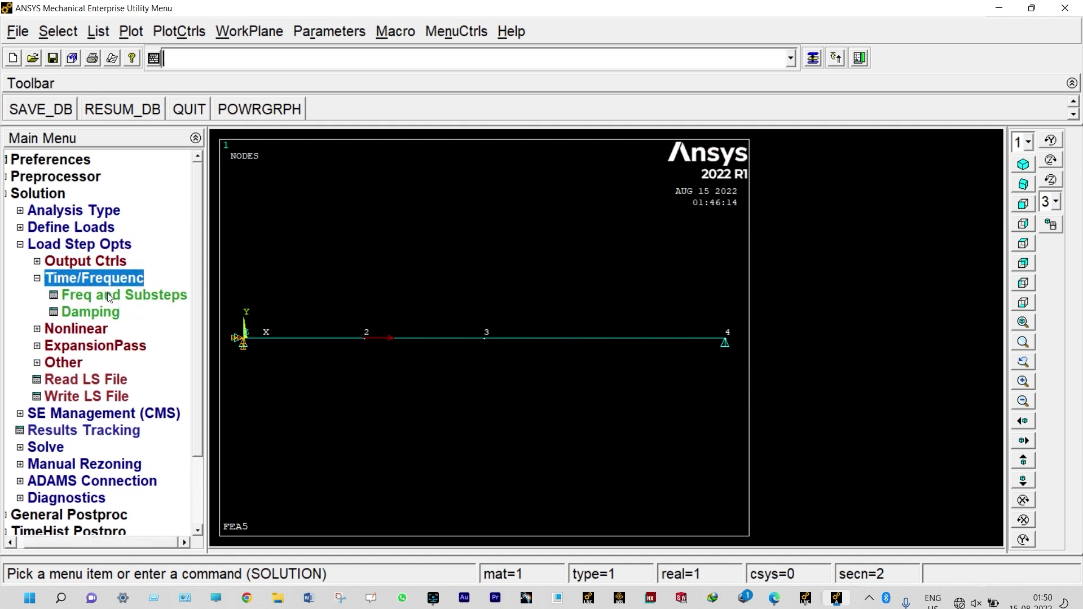
{"action": "left_click", "coordinate": [110, 296]}
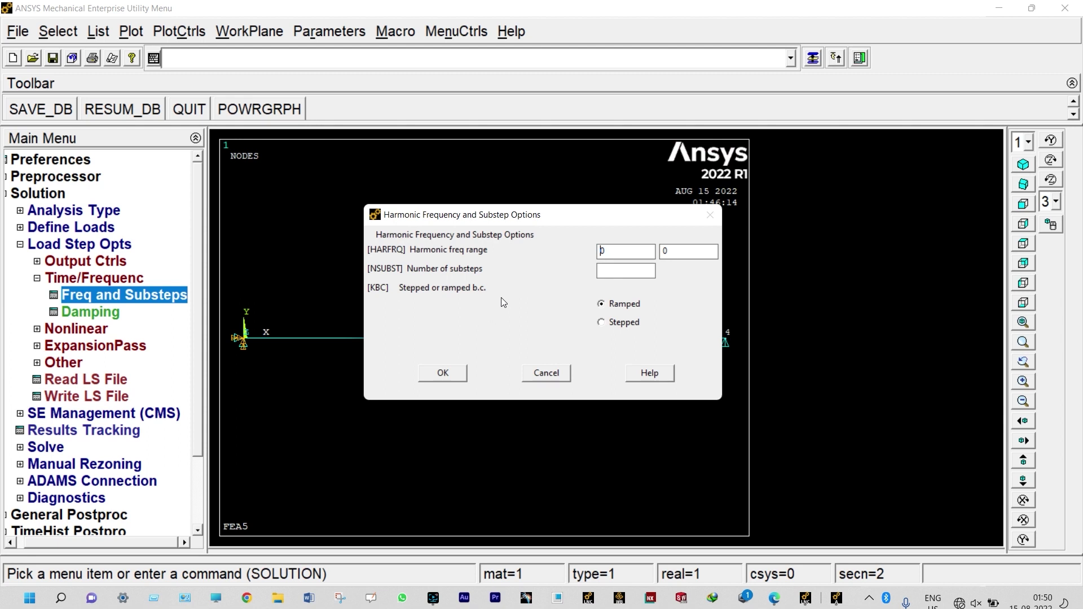
{"action": "left_click", "coordinate": [664, 252]}
{"action": "type", "text": "500"}
{"action": "type", "text": "1"}
{"action": "type", "text": "00"}
{"action": "left_click", "coordinate": [601, 324]}
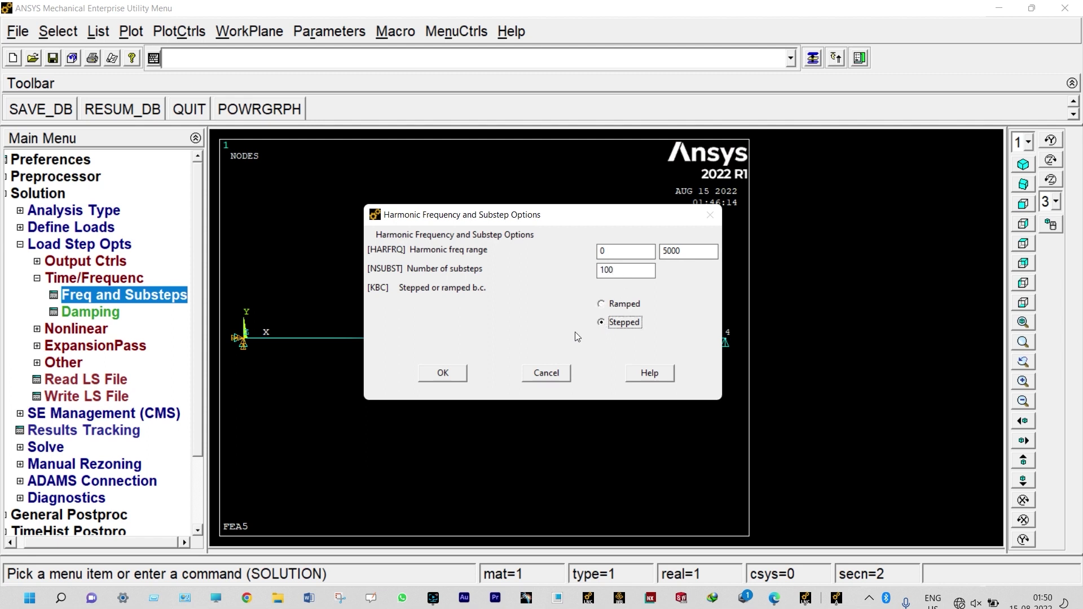
{"action": "left_click", "coordinate": [443, 375]}
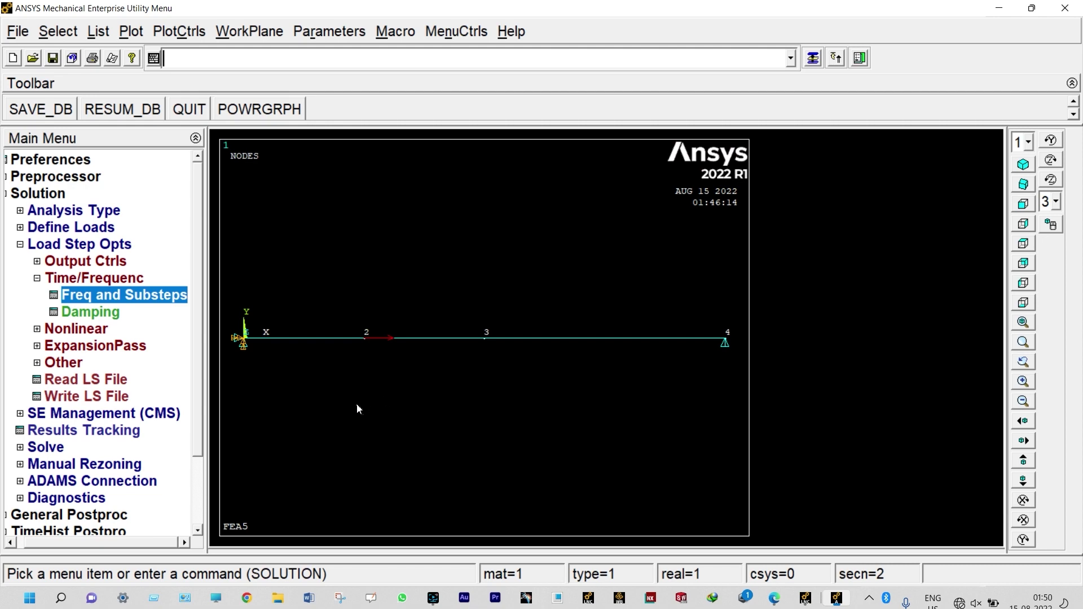
- Solve the current load step and dismiss the completion note and status listing
{"action": "left_click", "coordinate": [57, 447]}
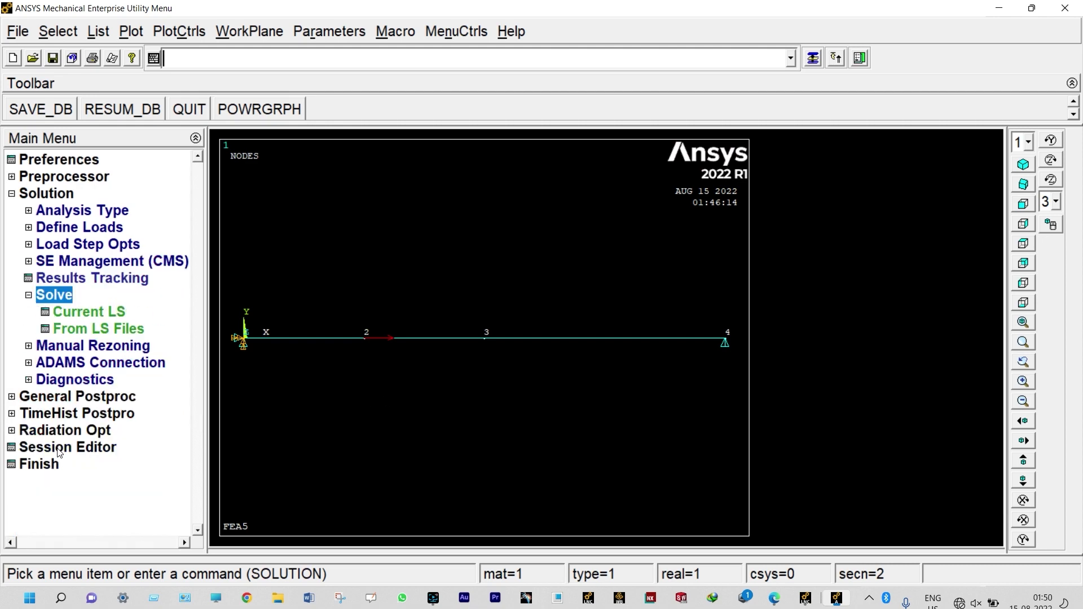
{"action": "left_click", "coordinate": [113, 314]}
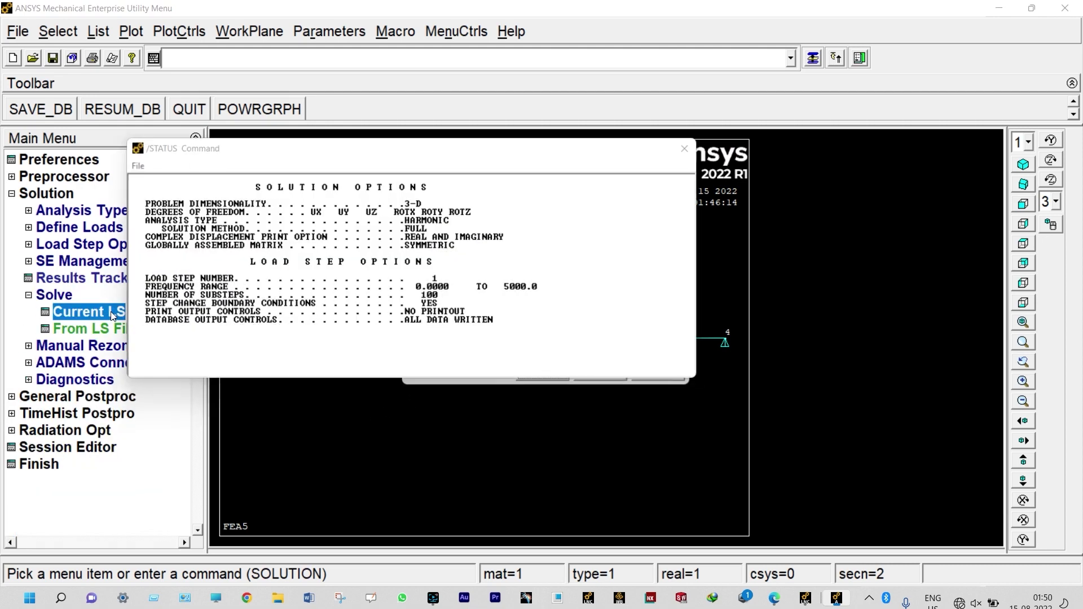
{"action": "left_click", "coordinate": [544, 373]}
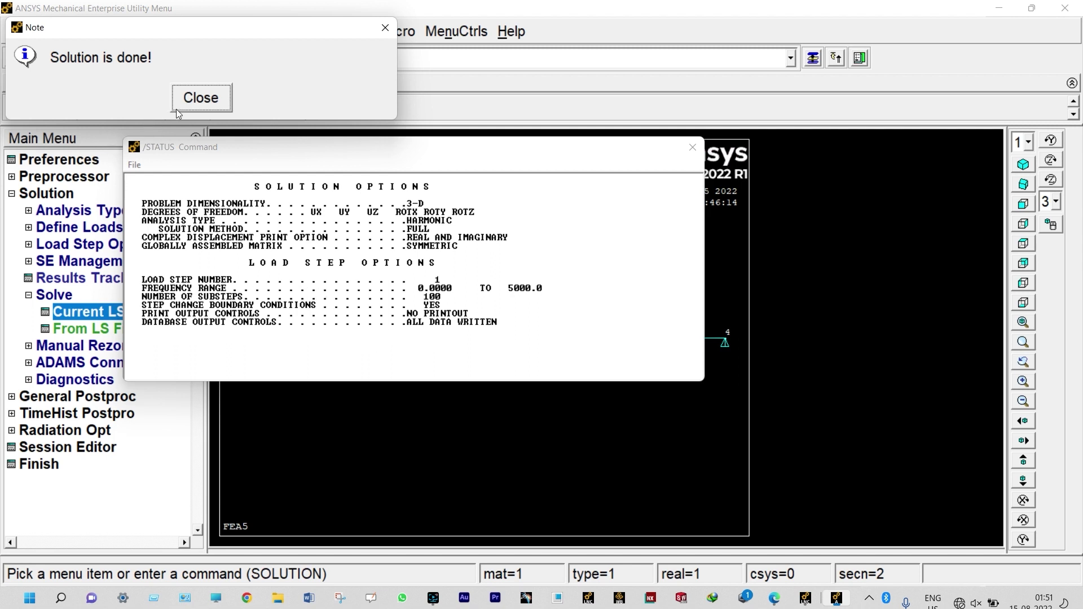
{"action": "left_click", "coordinate": [201, 98]}
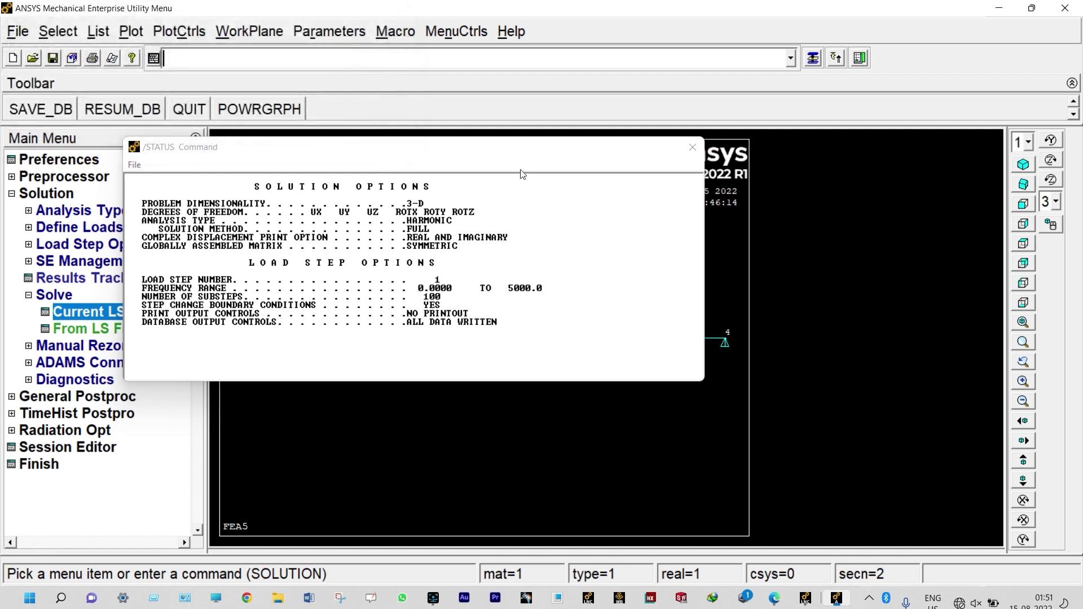
{"action": "left_click", "coordinate": [693, 148]}
- Add the X-component of displacement at node 2 as a time-history variable and list its data over frequency
{"action": "left_click", "coordinate": [111, 414]}
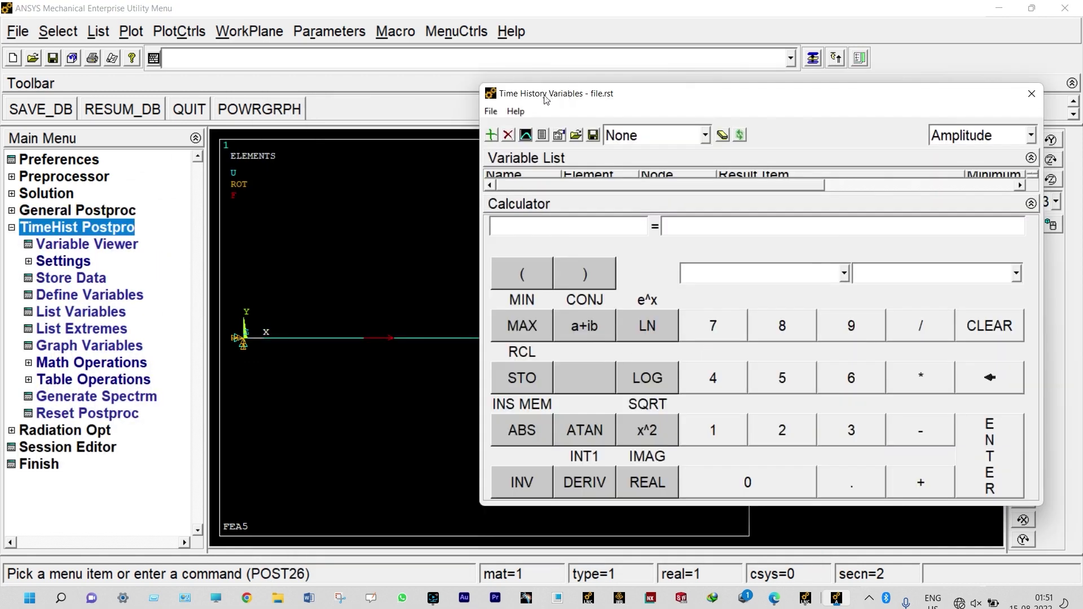
{"action": "left_click", "coordinate": [490, 136]}
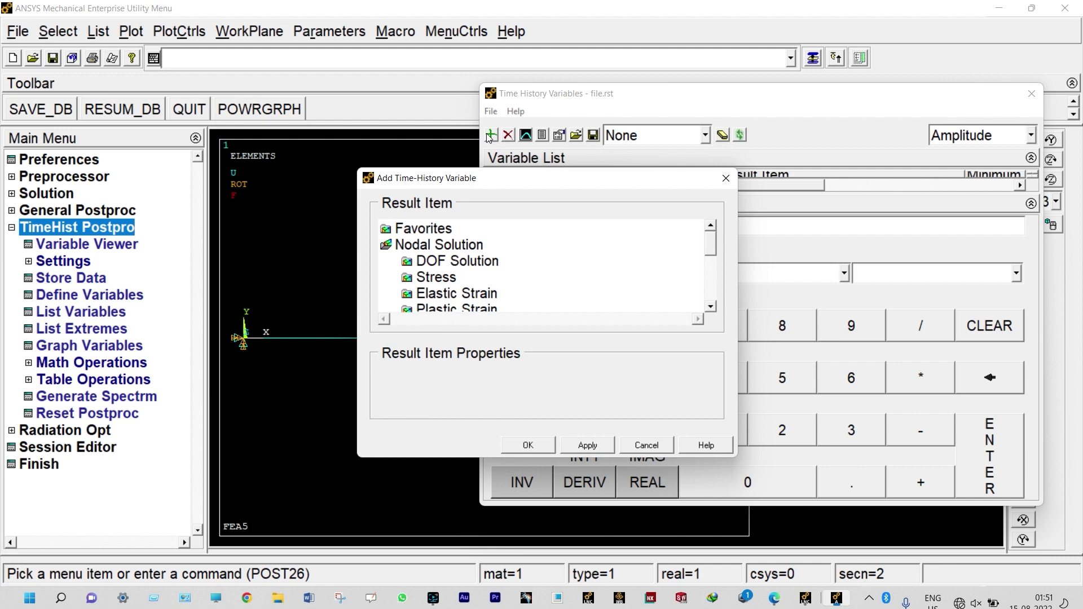
{"action": "double_click", "coordinate": [446, 261]}
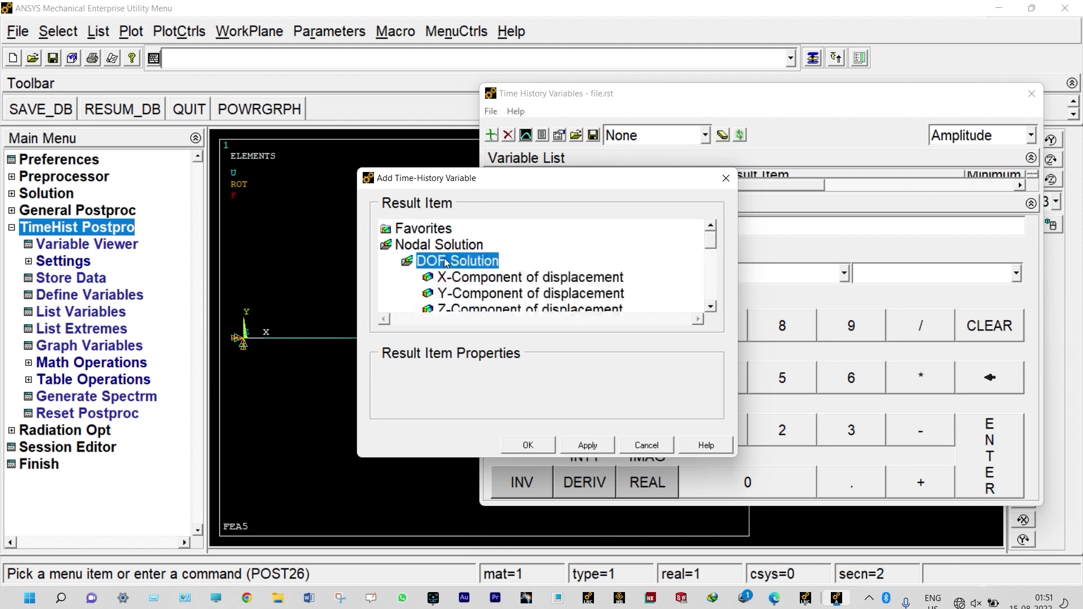
{"action": "left_click", "coordinate": [465, 280]}
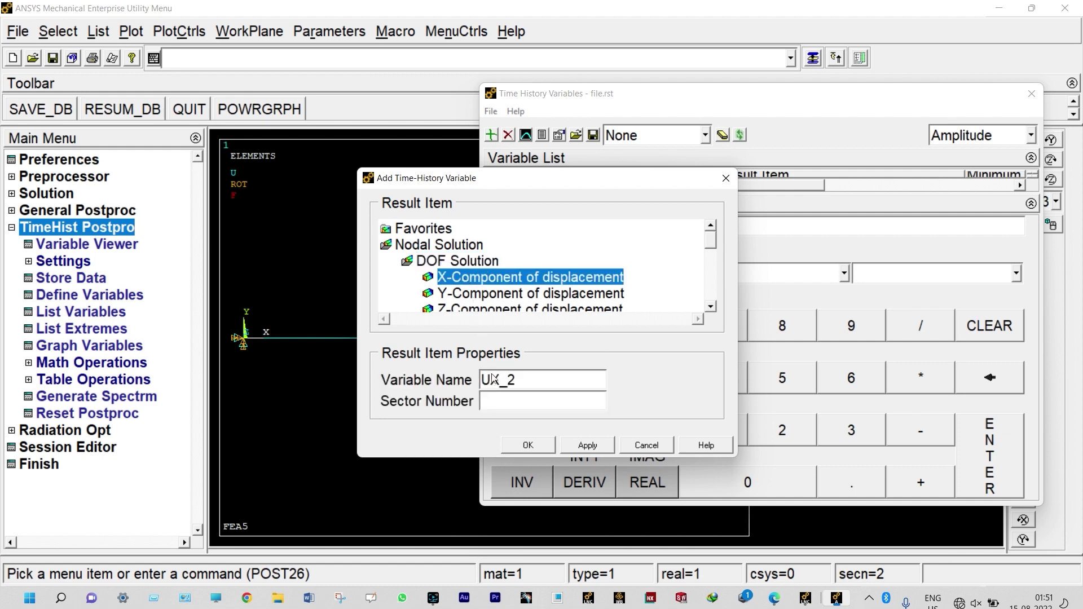
{"action": "left_click", "coordinate": [525, 446]}
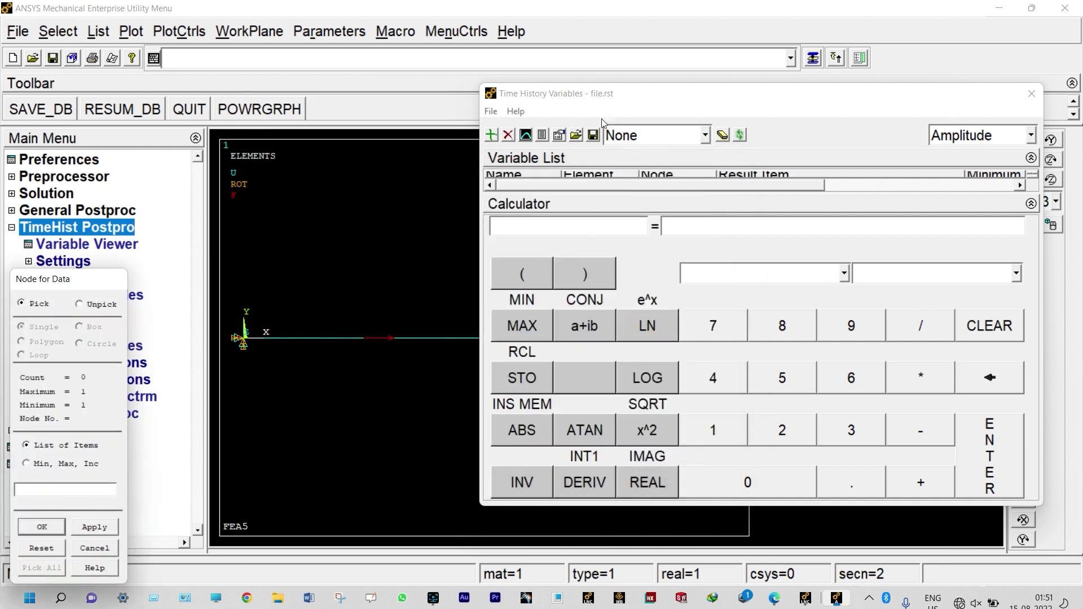
{"action": "left_click_drag", "start_coordinate": [597, 95], "coordinate": [718, 100]}
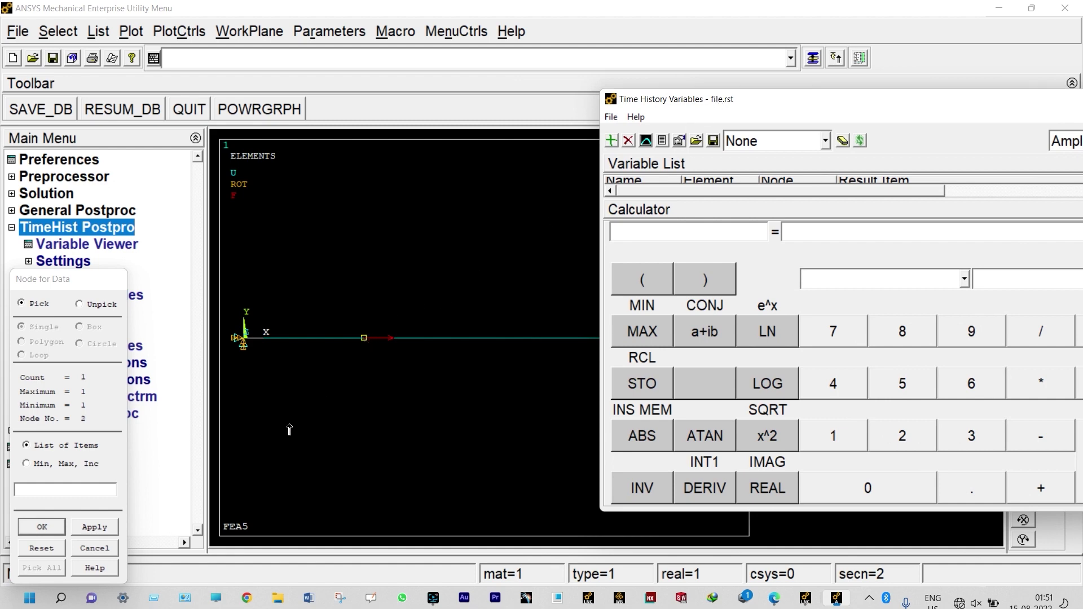
{"action": "left_click", "coordinate": [55, 529]}
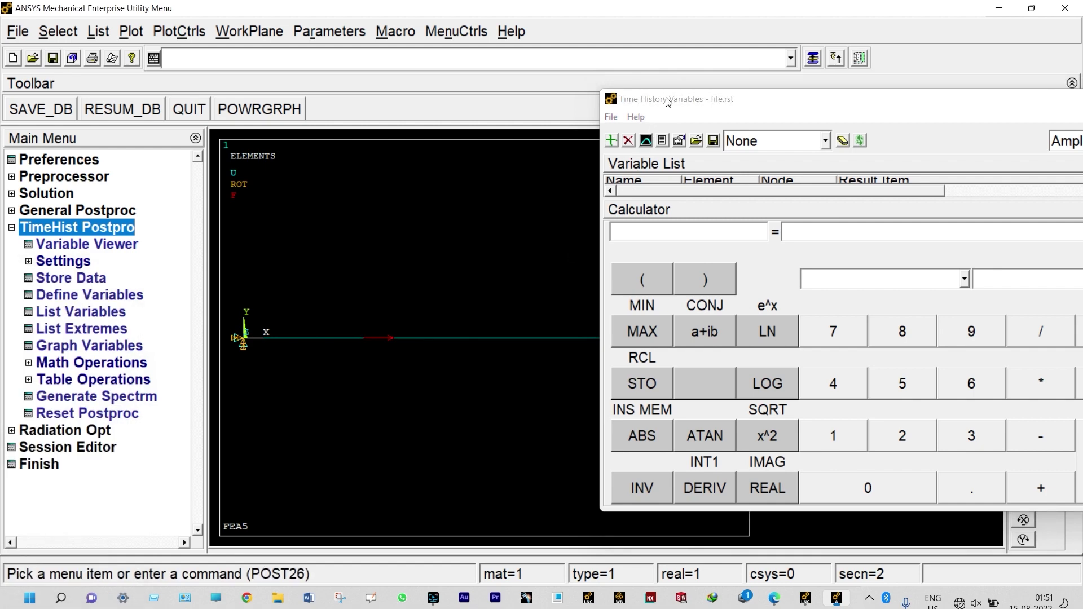
{"action": "left_click", "coordinate": [663, 141]}
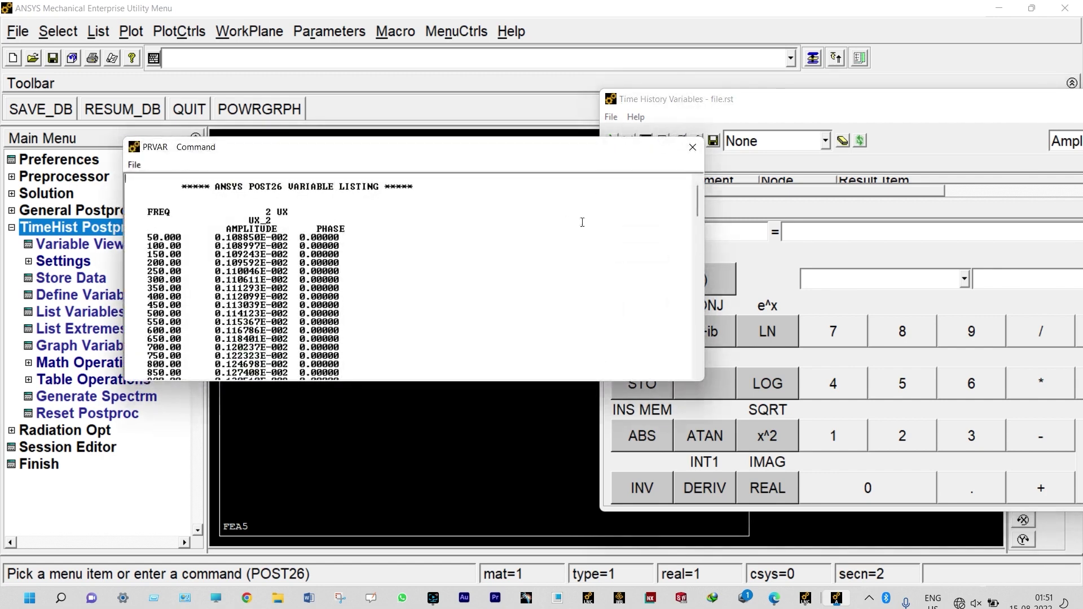
- Check the option for saving the node 2 displacement listing to a file without saving, and close the listing
{"action": "mouse_move", "coordinate": [698, 196]}
{"action": "left_mouse_down"}
{"action": "mouse_move", "coordinate": [693, 347]}
{"action": "mouse_move", "coordinate": [695, 198]}
{"action": "left_mouse_up"}
{"action": "left_click", "coordinate": [134, 164]}
{"action": "left_click", "coordinate": [146, 184]}
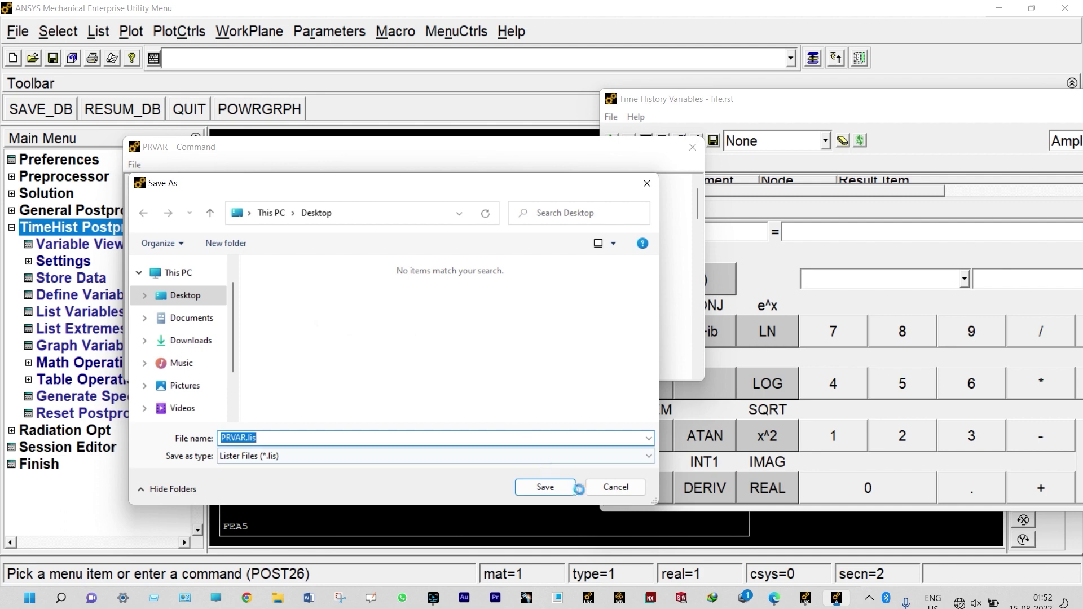
{"action": "left_click", "coordinate": [615, 487]}
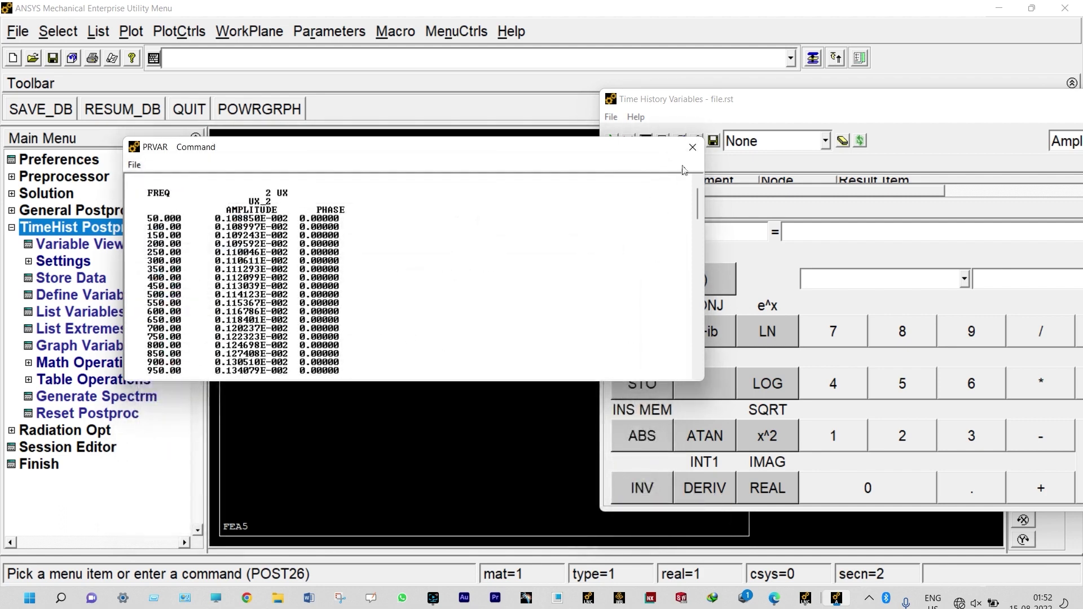
{"action": "left_click", "coordinate": [692, 147]}
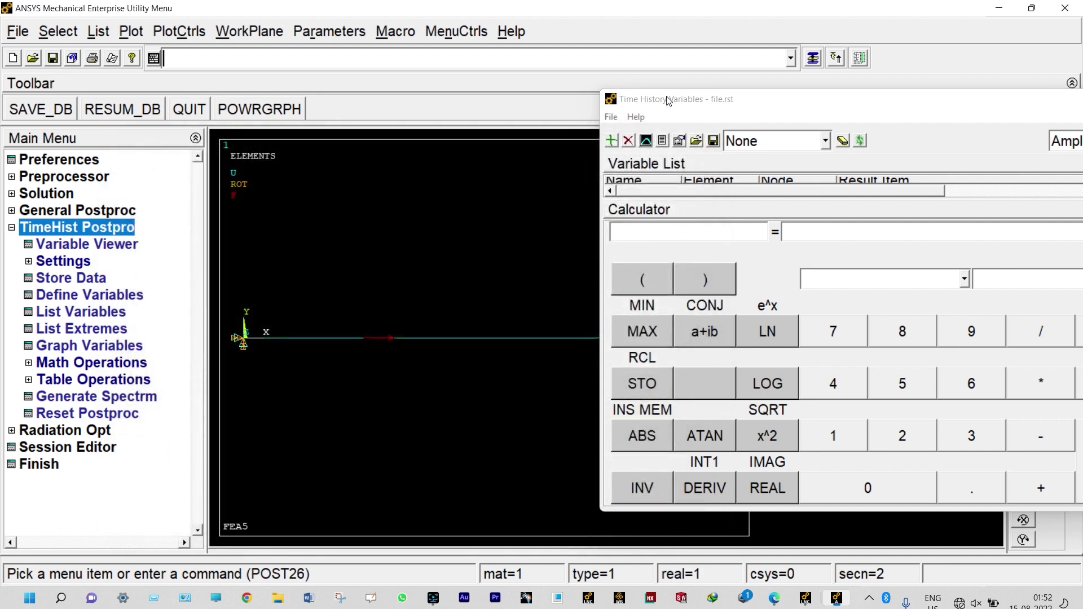
- Graph the UX_2 displacement amplitude against frequency and close the time-history variable viewer
{"action": "left_click", "coordinate": [646, 141]}
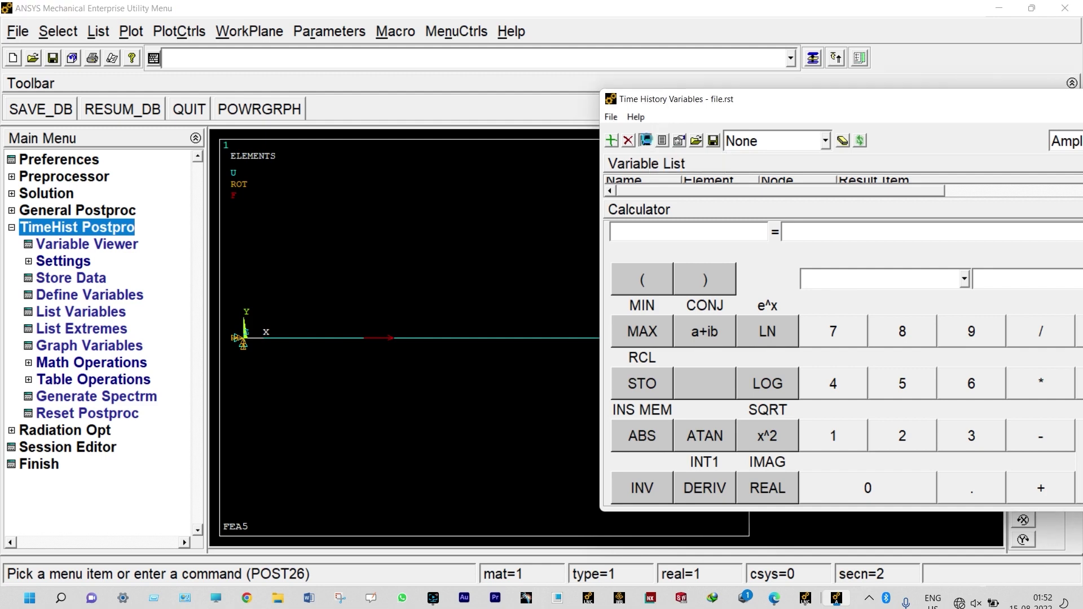
{"action": "left_click_drag", "start_coordinate": [667, 105], "coordinate": [389, 109]}
{"action": "left_click", "coordinate": [872, 103]}
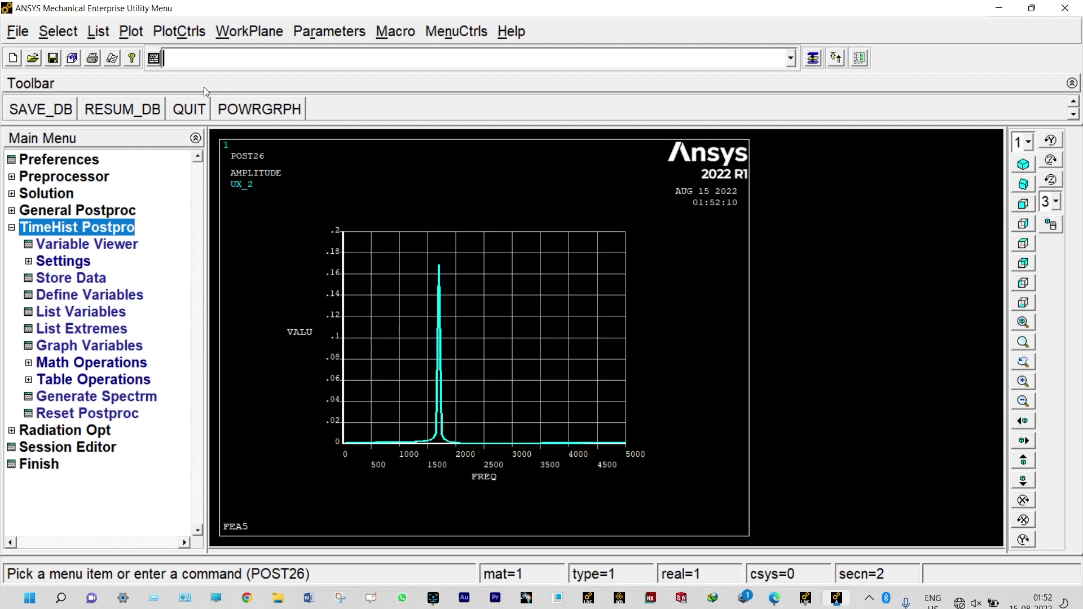
- Set the graph's Y-axis scale to Logarithmic and replot the UX_2 amplitude curve
{"action": "left_click", "coordinate": [182, 33]}
{"action": "mouse_move", "coordinate": [198, 145]}
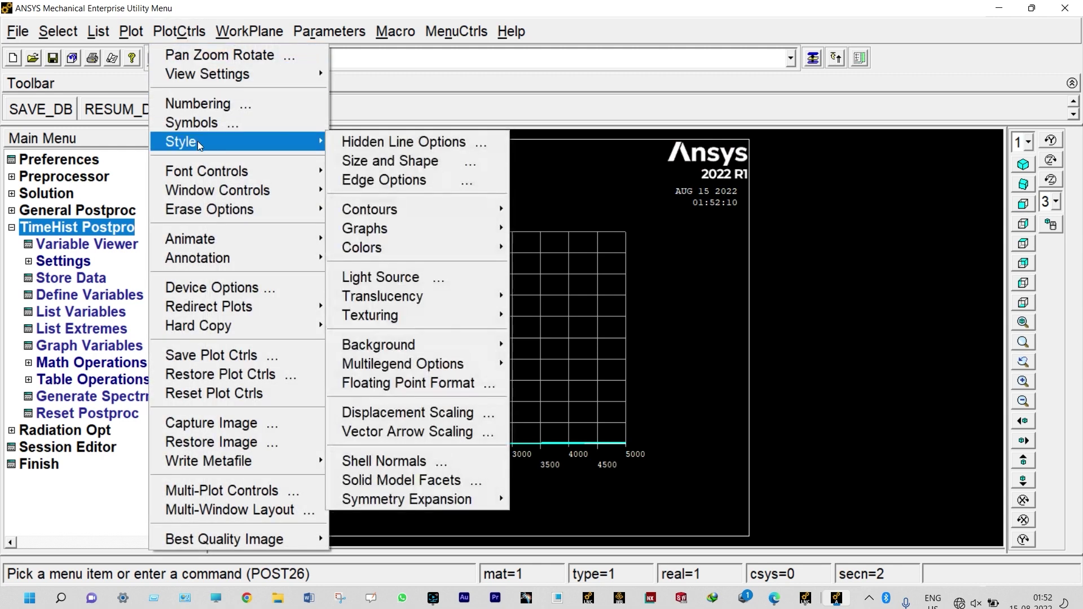
{"action": "mouse_move", "coordinate": [395, 228]}
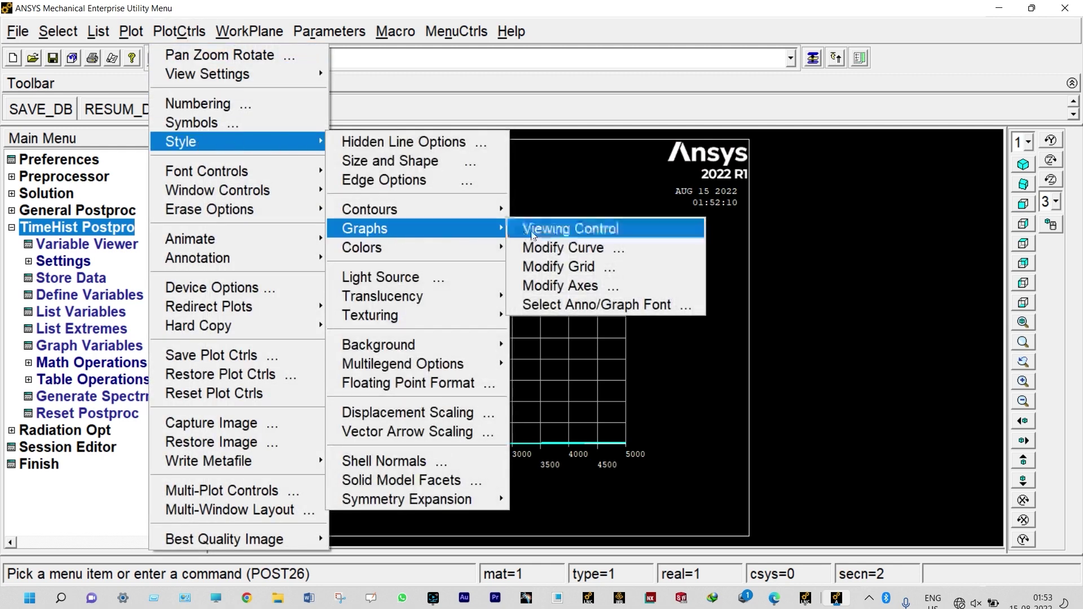
{"action": "left_click", "coordinate": [563, 286]}
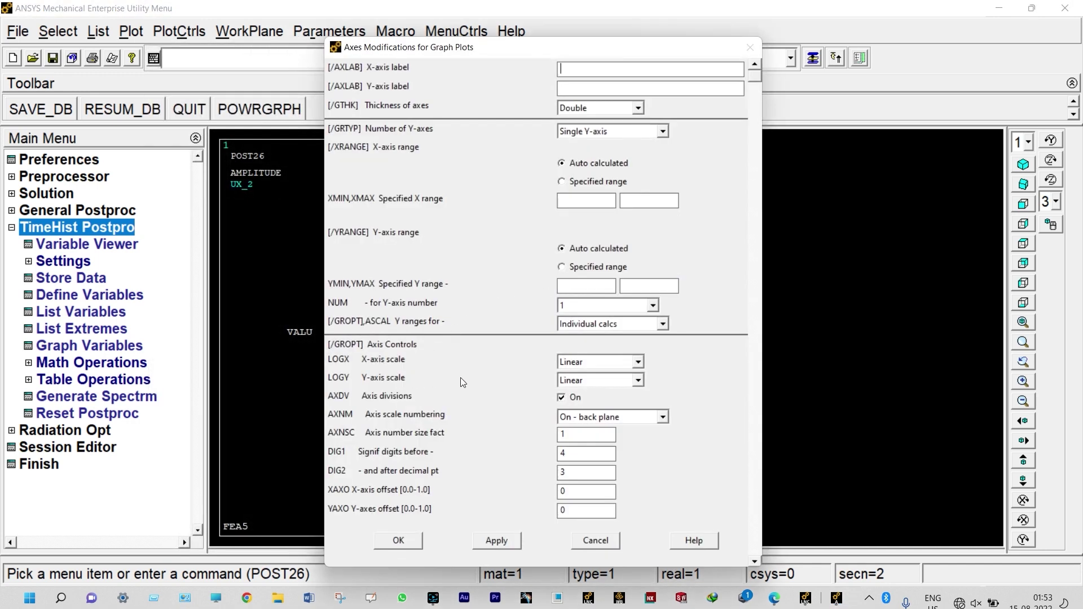
{"action": "left_click", "coordinate": [637, 381]}
{"action": "left_click", "coordinate": [591, 404]}
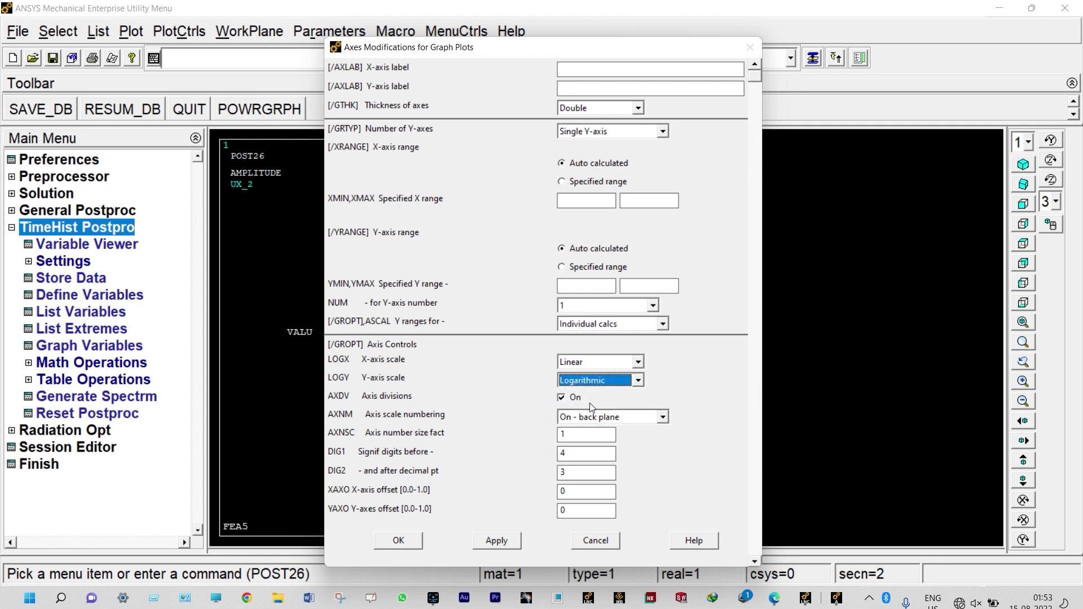
{"action": "left_click", "coordinate": [399, 541]}
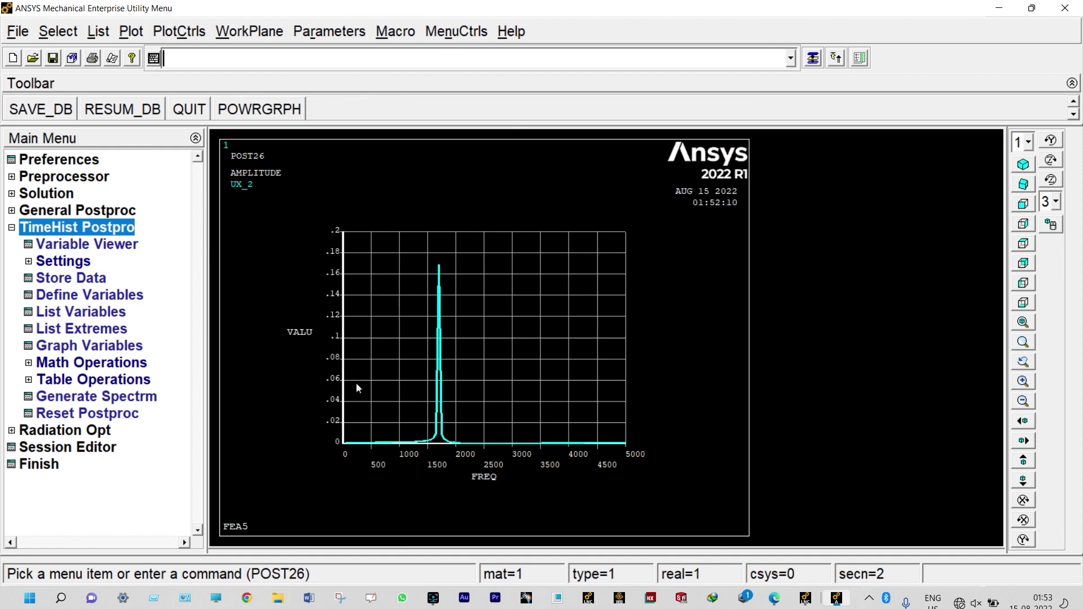
{"action": "left_click", "coordinate": [134, 33]}
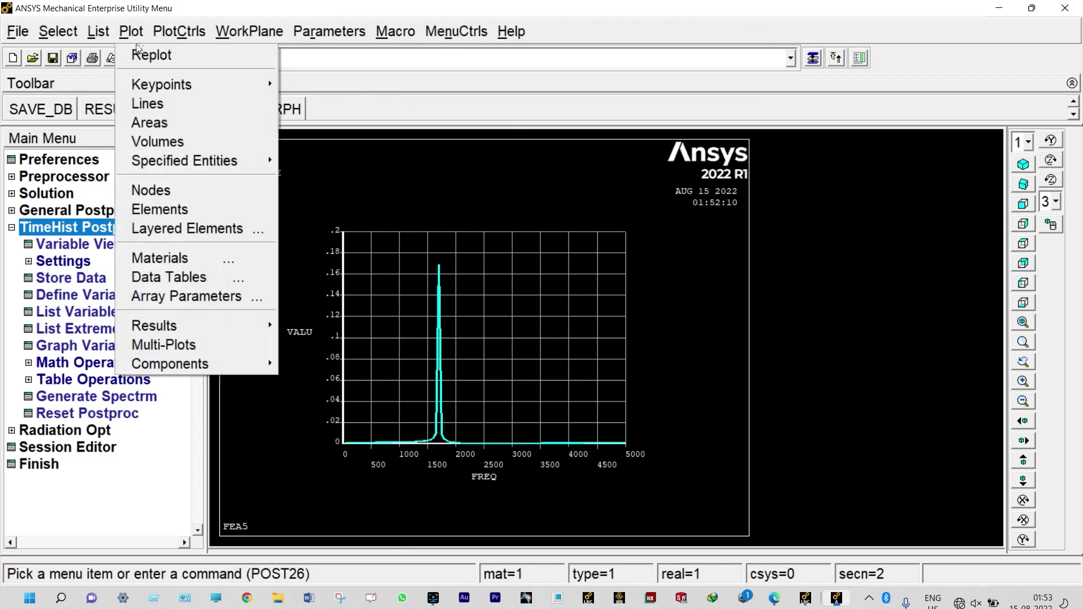
{"action": "left_click", "coordinate": [139, 58]}
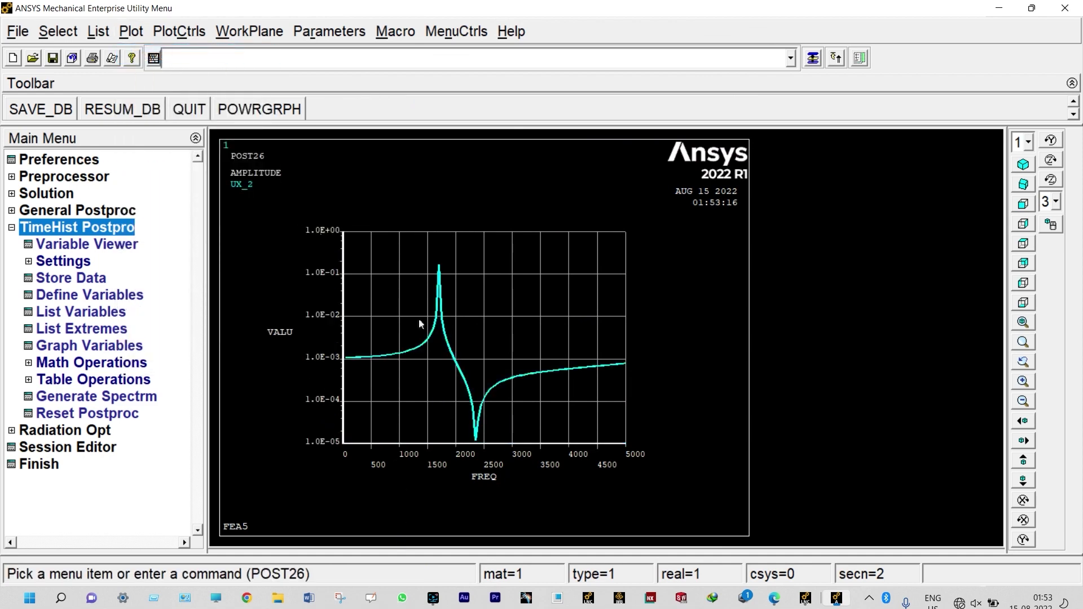